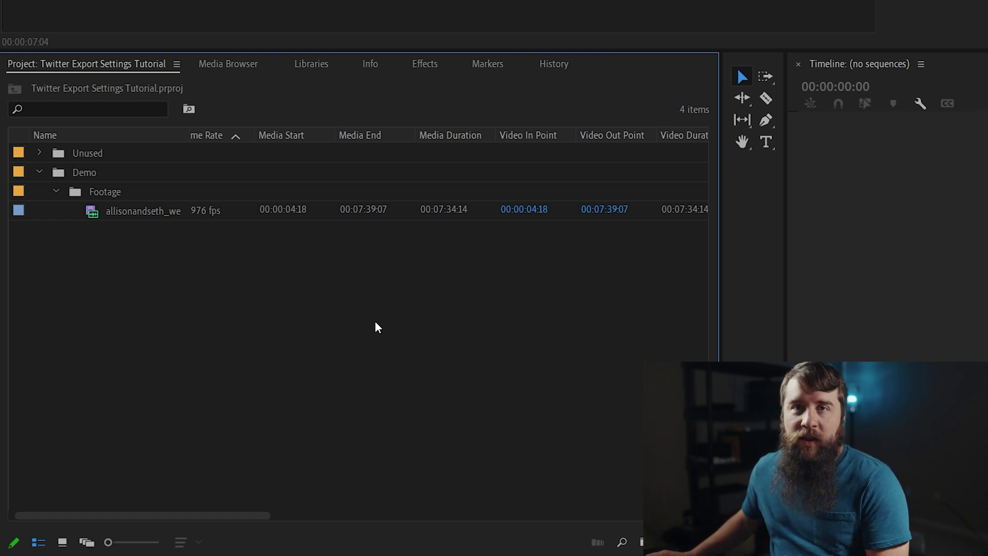
Start a new sequence and choose the Digital SLR 1080p preset DSLR 1080p24.
{"action": "left_click", "coordinate": [4, 9]}
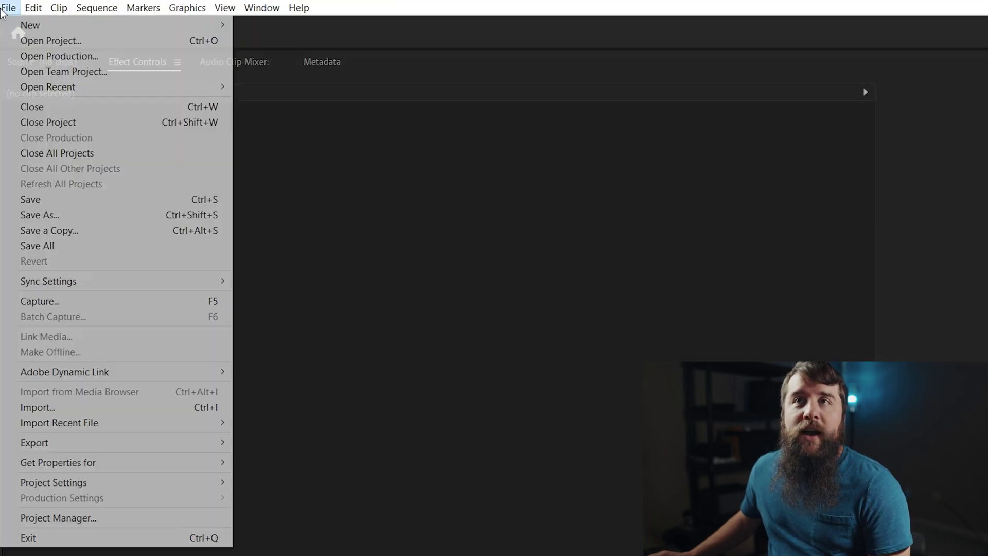
{"action": "mouse_move", "coordinate": [63, 24]}
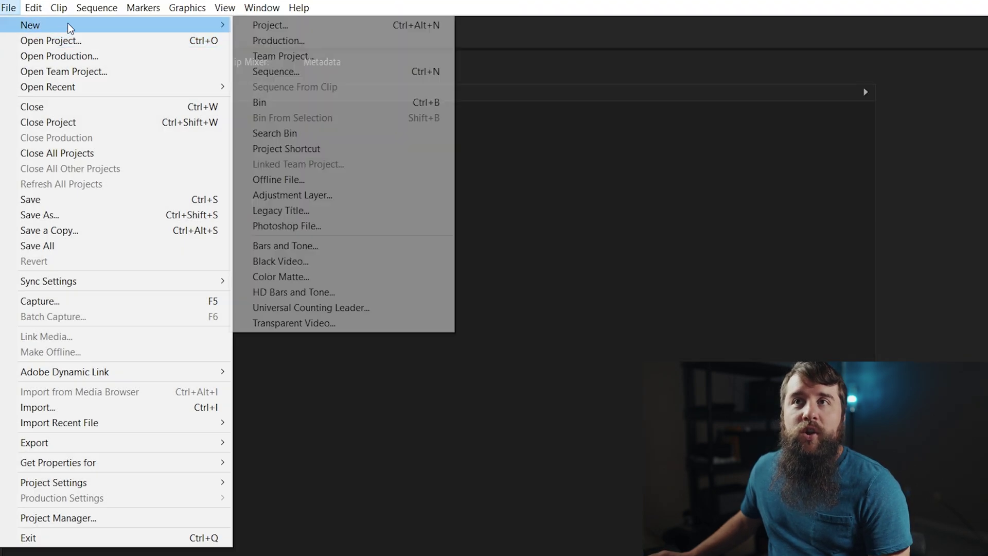
{"action": "left_click", "coordinate": [310, 71]}
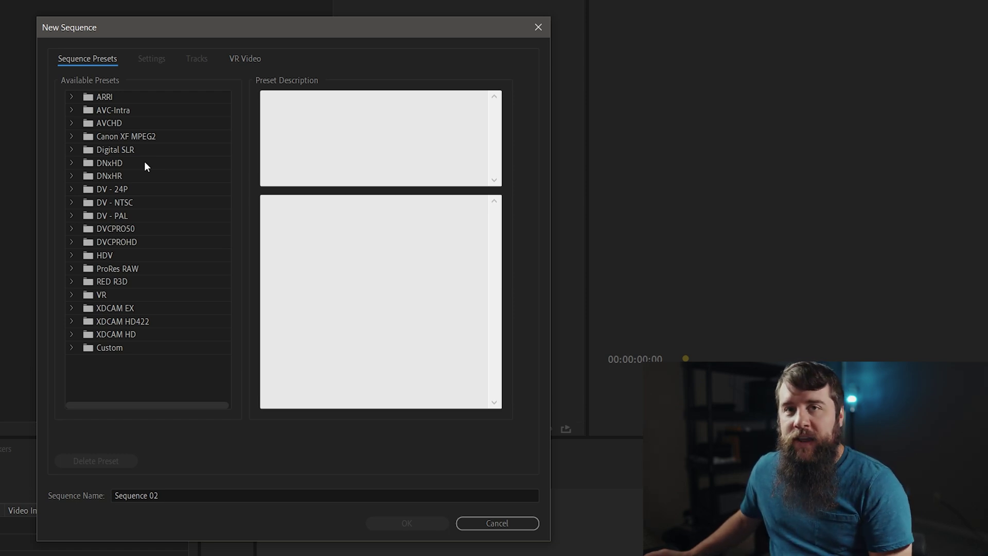
{"action": "left_click", "coordinate": [96, 151]}
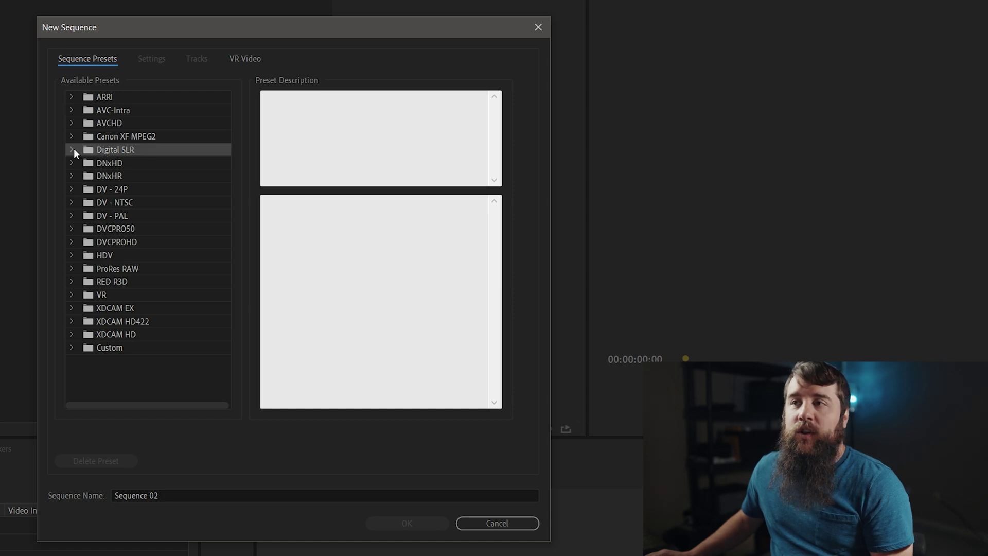
{"action": "left_click", "coordinate": [72, 150]}
{"action": "left_click", "coordinate": [88, 163]}
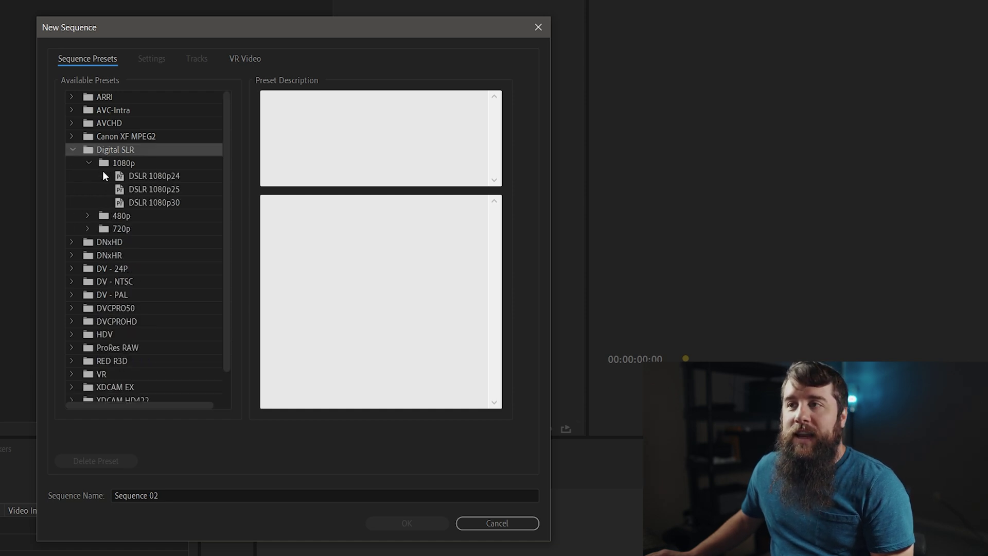
{"action": "left_click", "coordinate": [140, 177]}
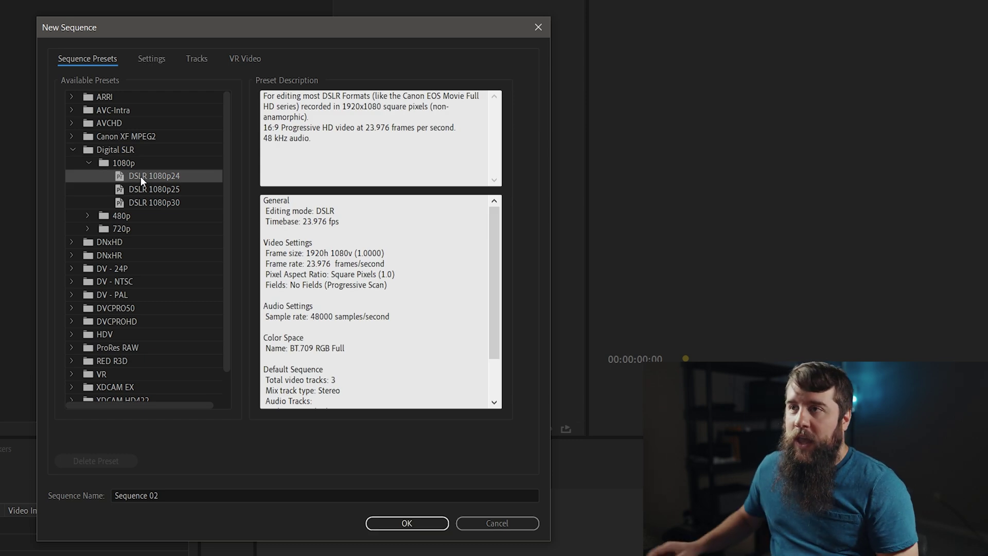
Keep the timebase at 23.976 frames/second and save the sequence settings as a preset named "Twitter, Horizontal, 24fps - whoismatt".
{"action": "left_click", "coordinate": [148, 63]}
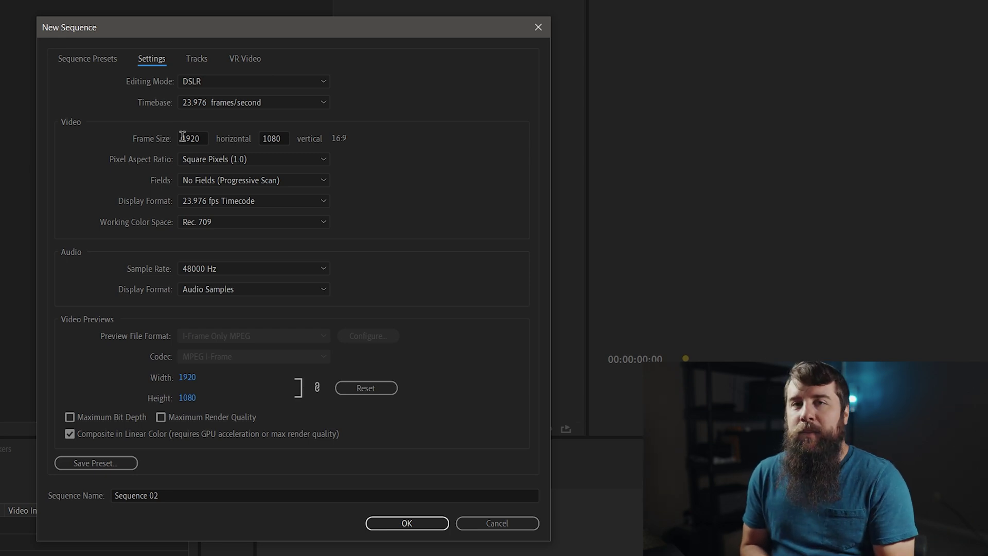
{"action": "left_click", "coordinate": [326, 105]}
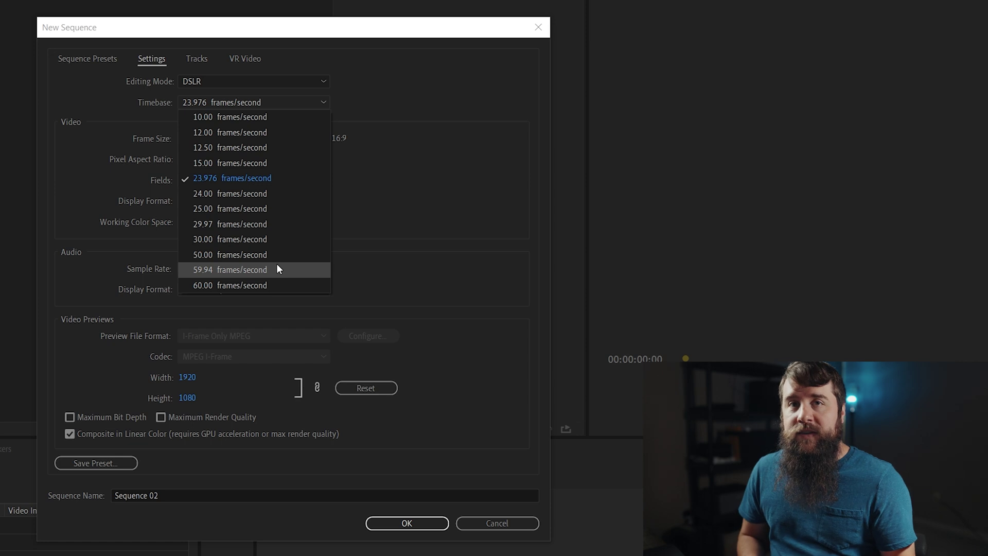
{"action": "left_click", "coordinate": [418, 183]}
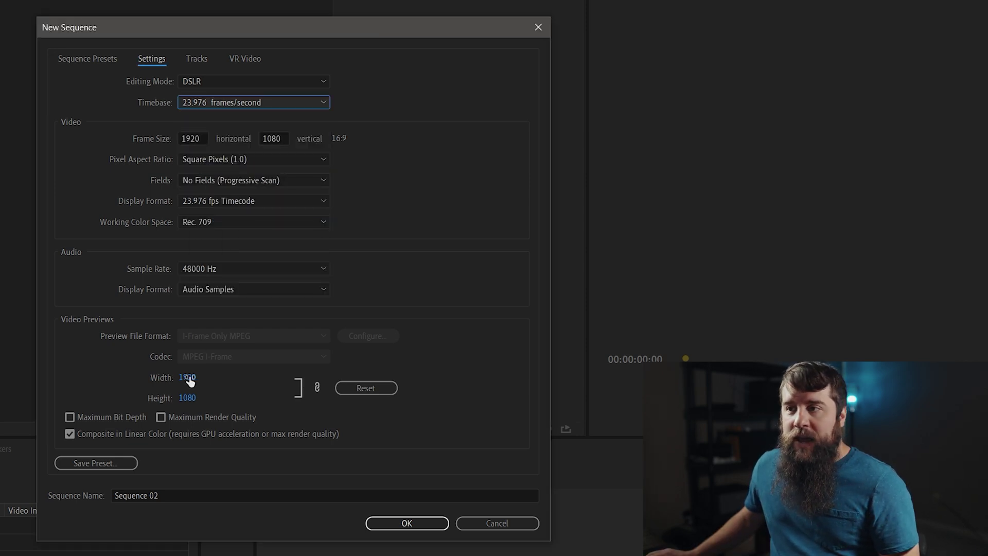
{"action": "left_click", "coordinate": [113, 465]}
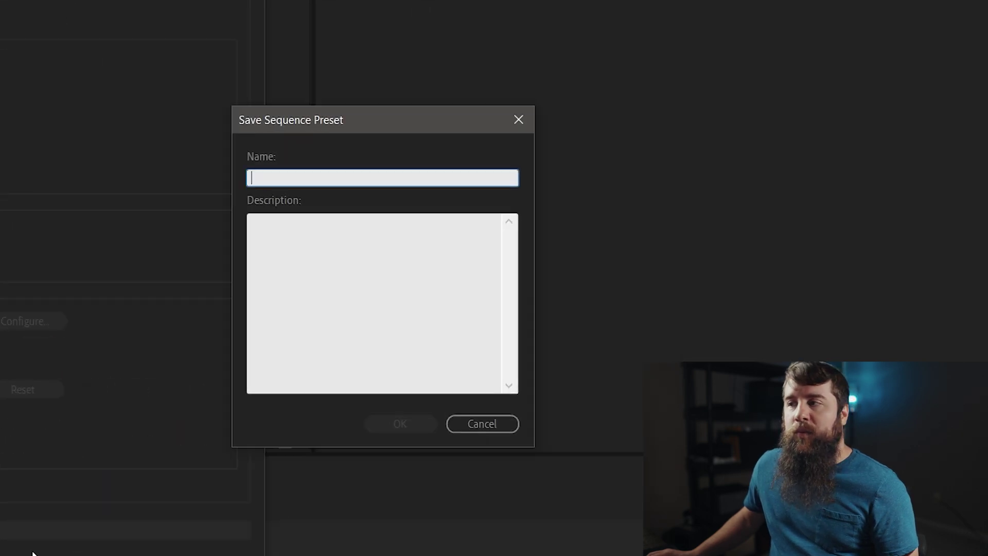
{"action": "type", "text": "Twitt"}
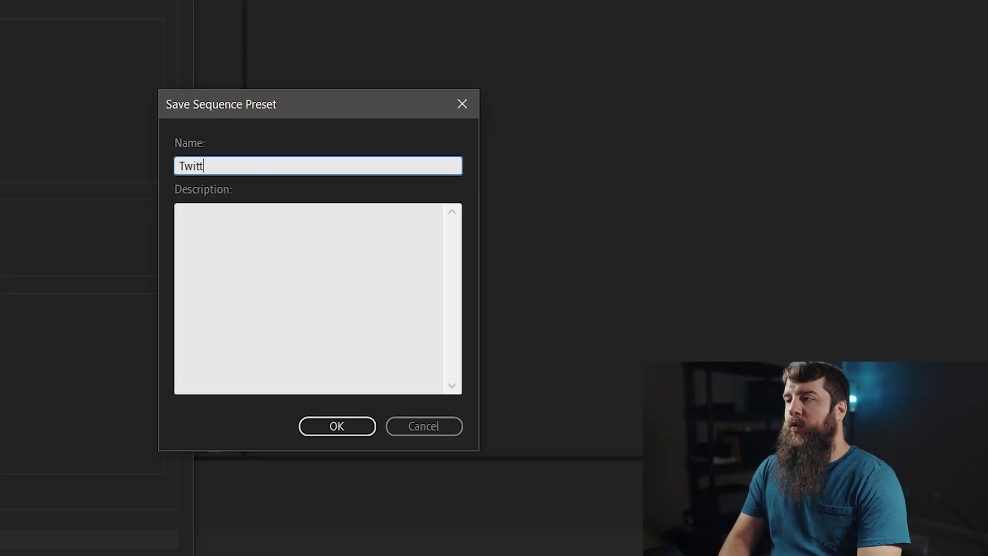
{"action": "type", "text": "er, Horizont"}
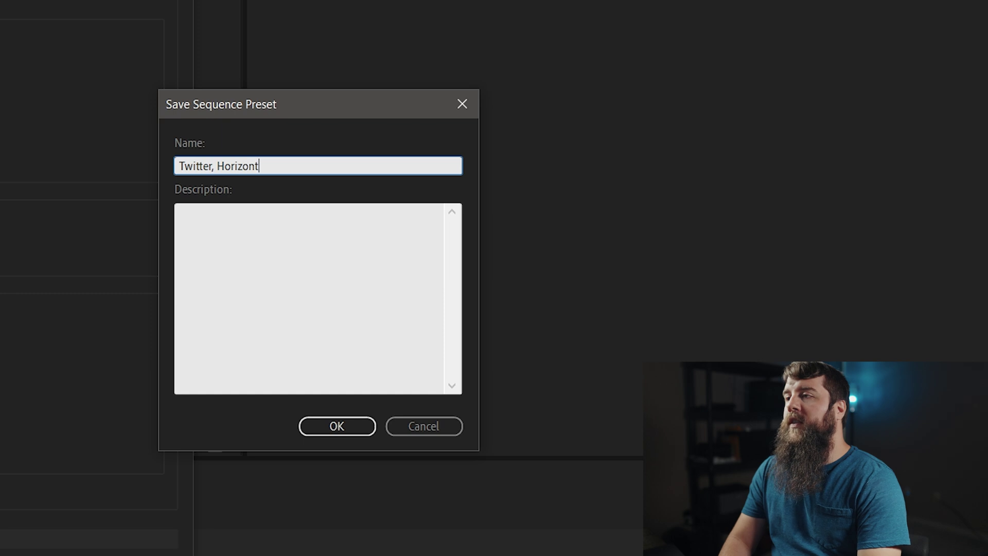
{"action": "type", "text": "al, 24fps"}
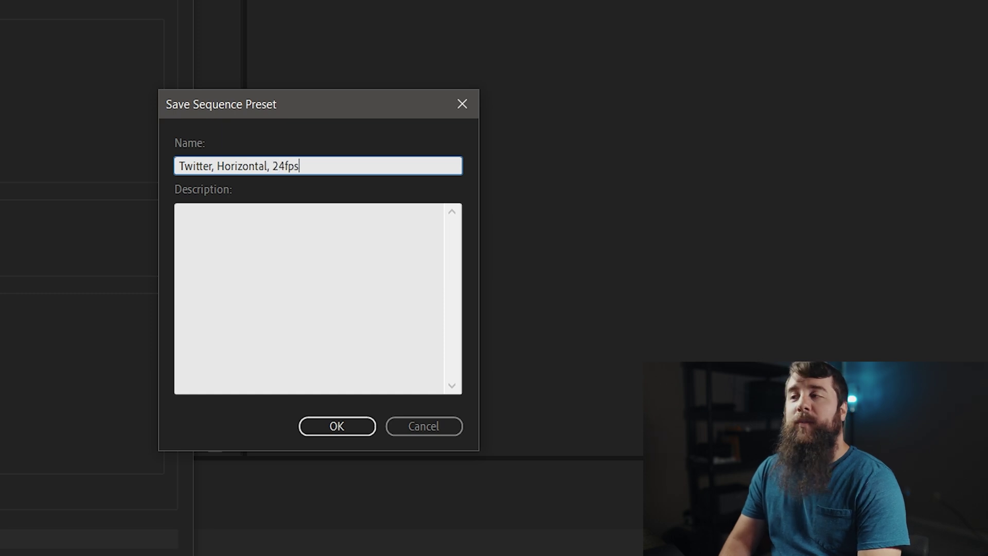
{"action": "type", "text": " - whoismatt"}
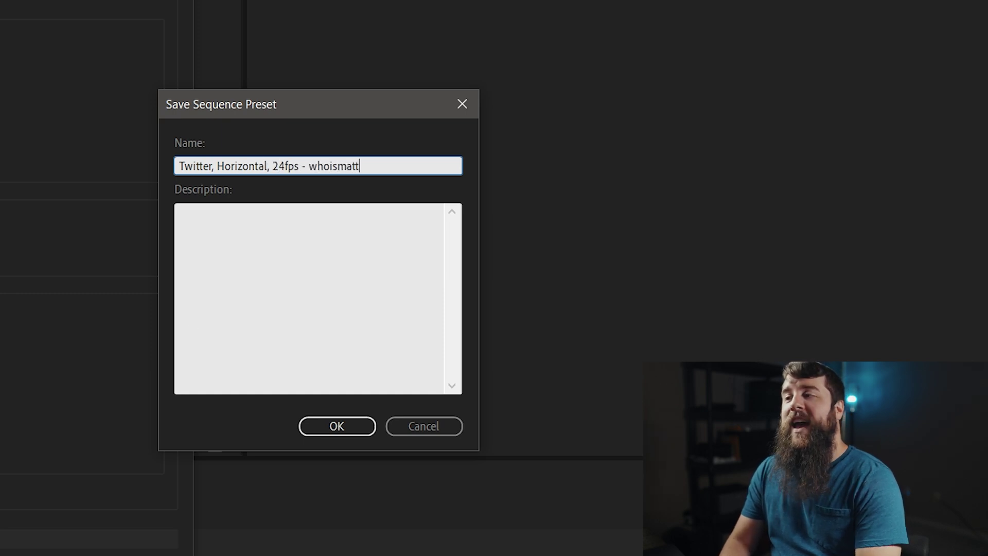
{"action": "left_click", "coordinate": [355, 428]}
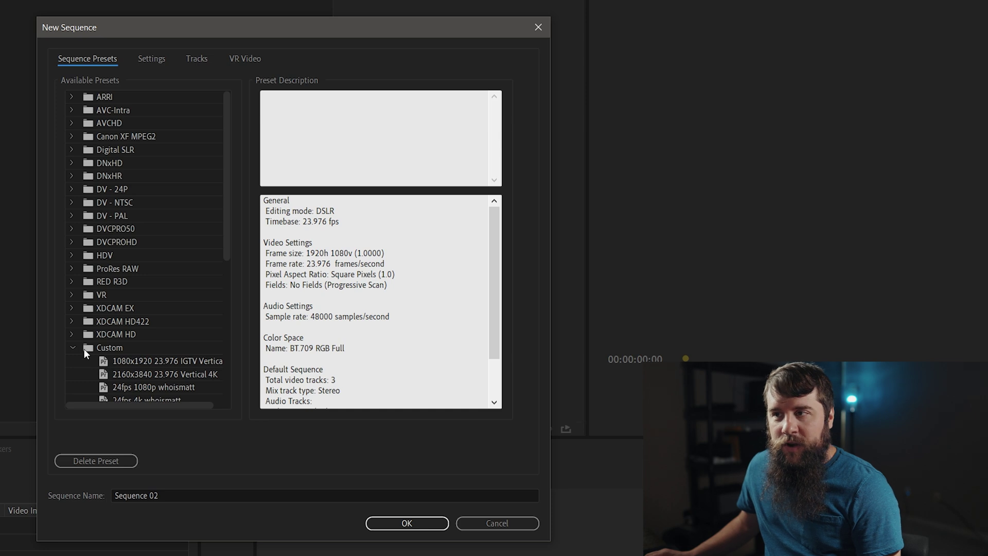
Create the sequence from the custom Twitter horizontal 24fps preset and name it "Twitter Video".
{"action": "scroll", "coordinate": [85, 348], "scroll_direction": "down", "scroll_amount": 6}
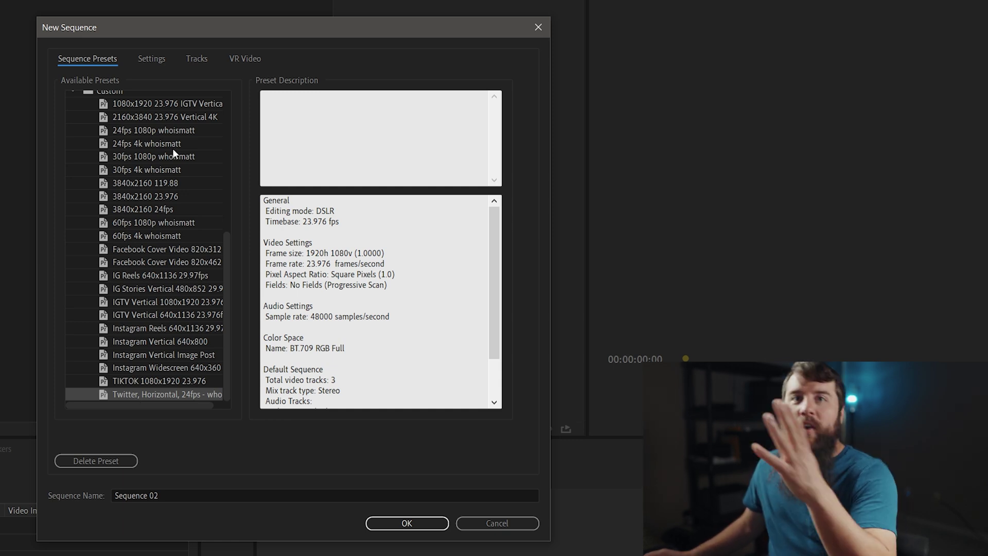
{"action": "left_click", "coordinate": [156, 59]}
{"action": "left_click", "coordinate": [102, 60]}
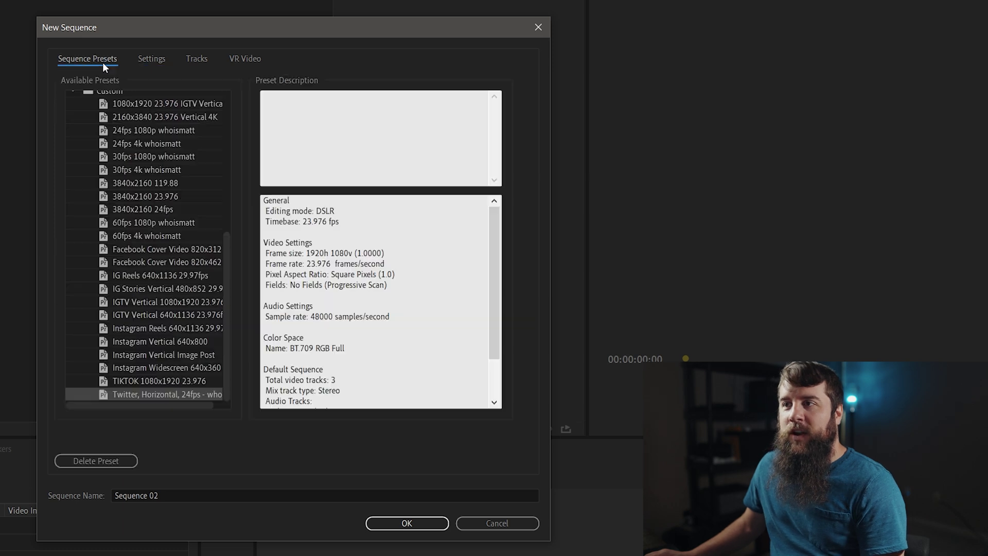
{"action": "left_click", "coordinate": [186, 495]}
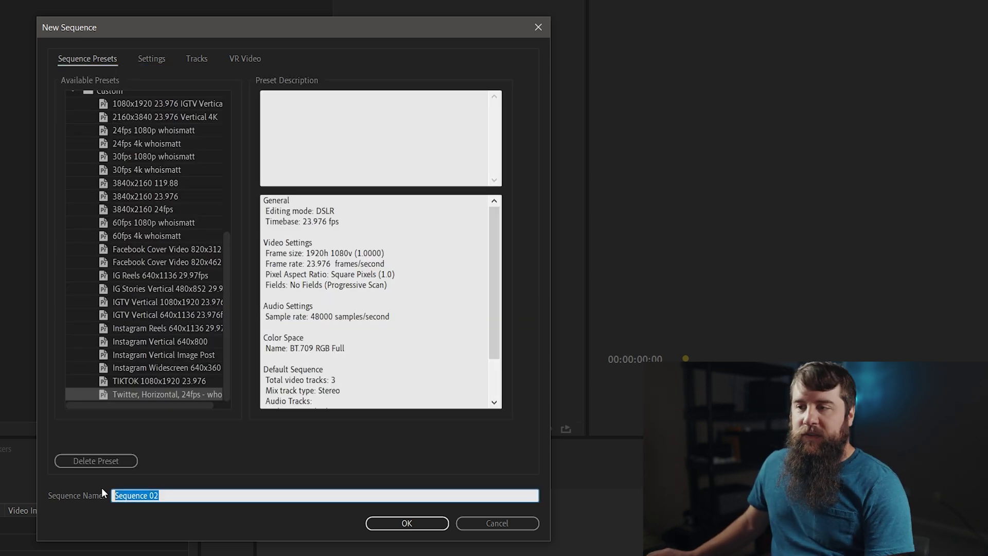
{"action": "type", "text": "Twitter Vide"}
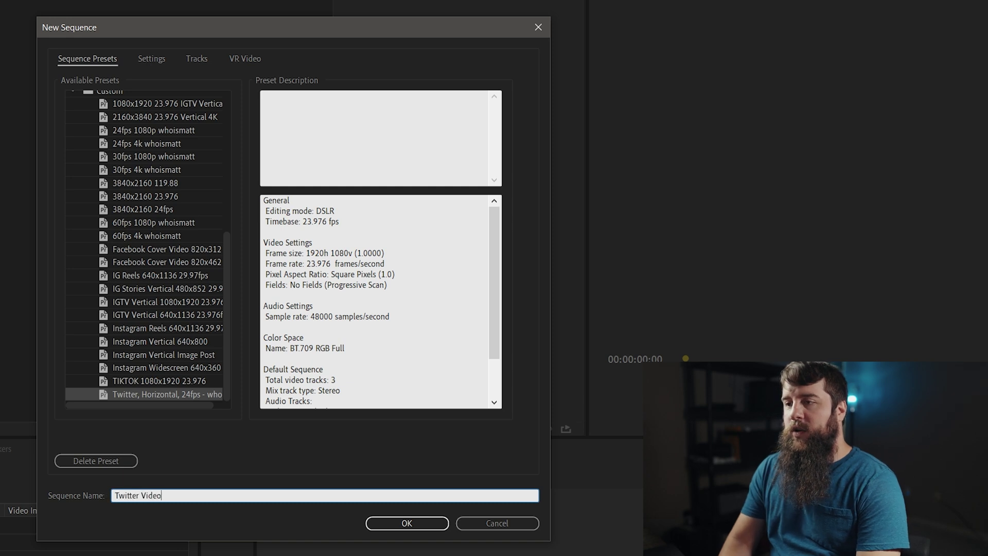
{"action": "type", "text": "o"}
{"action": "left_click", "coordinate": [406, 523]}
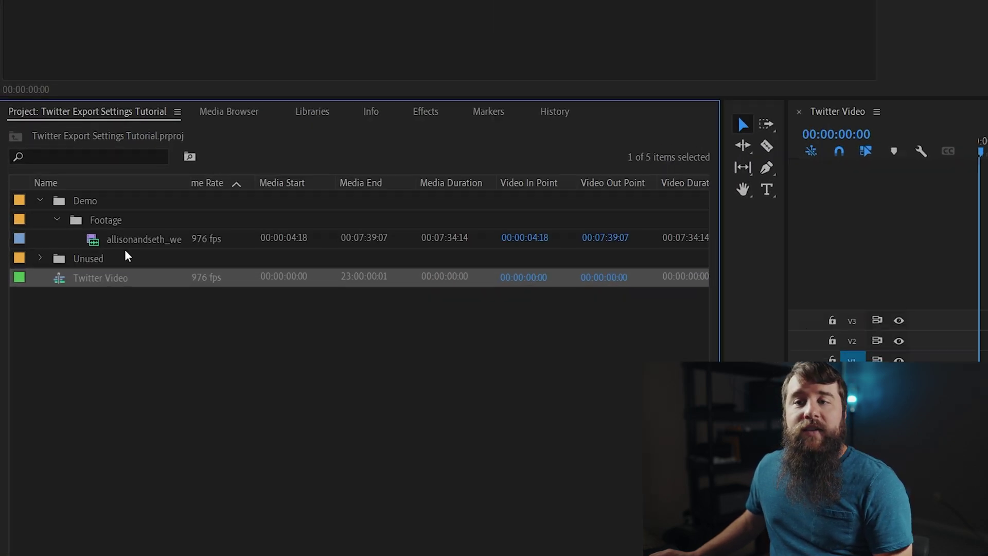
Add the wedding film clip from the Footage bin to the Twitter Video timeline and trim its end to a duration of 00:02:19:00.
{"action": "left_click", "coordinate": [101, 239]}
{"action": "left_click_drag", "start_coordinate": [98, 244], "coordinate": [987, 375]}
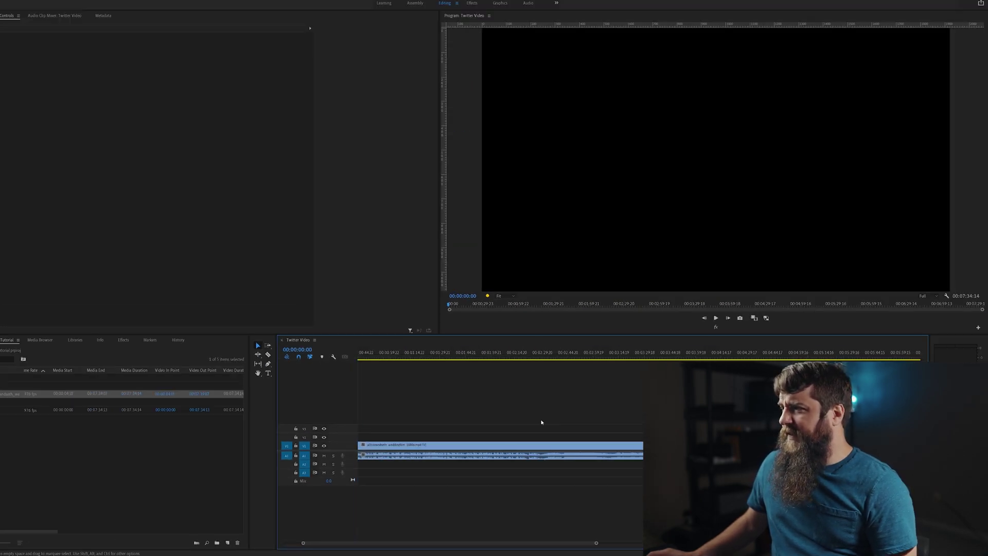
{"action": "scroll", "coordinate": [541, 420], "scroll_direction": "down", "scroll_amount": 5}
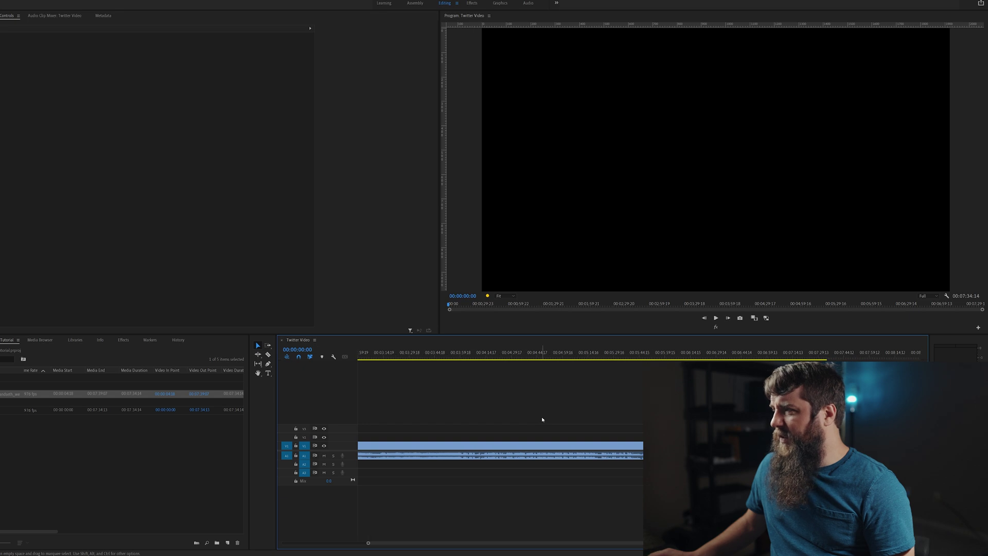
{"action": "scroll", "coordinate": [544, 414], "scroll_direction": "down", "scroll_amount": 2}
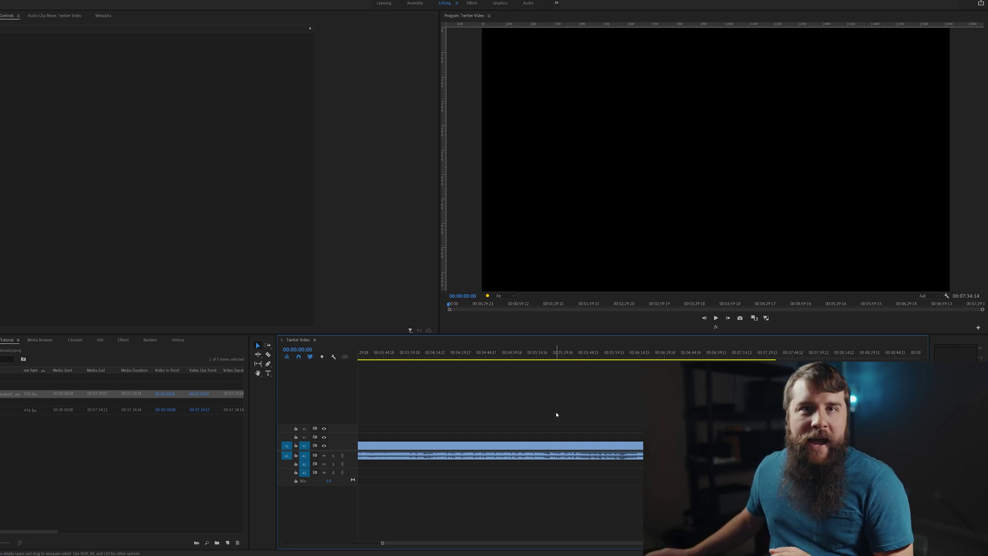
{"action": "scroll", "coordinate": [446, 381], "scroll_direction": "left", "scroll_amount": 3}
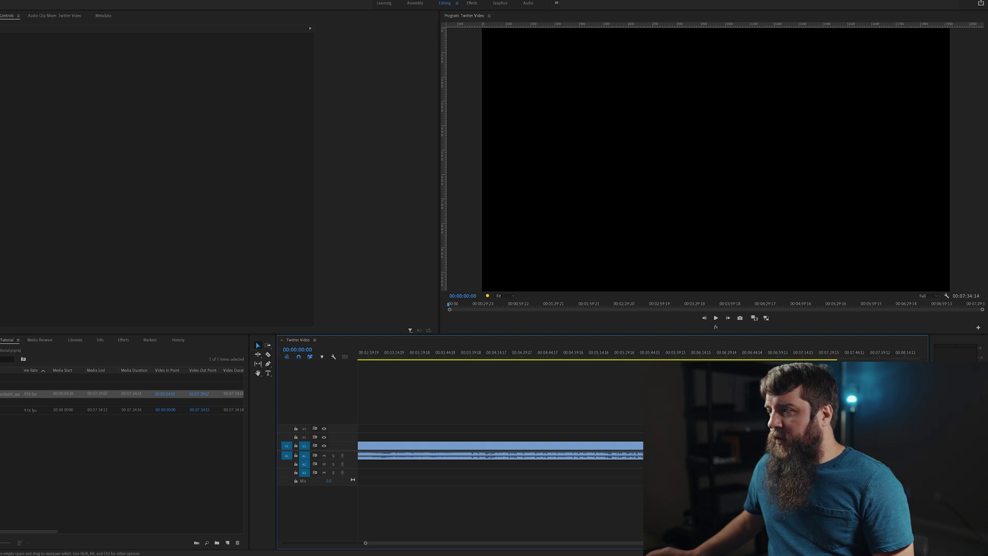
{"action": "scroll", "coordinate": [445, 381], "scroll_direction": "right", "scroll_amount": 2}
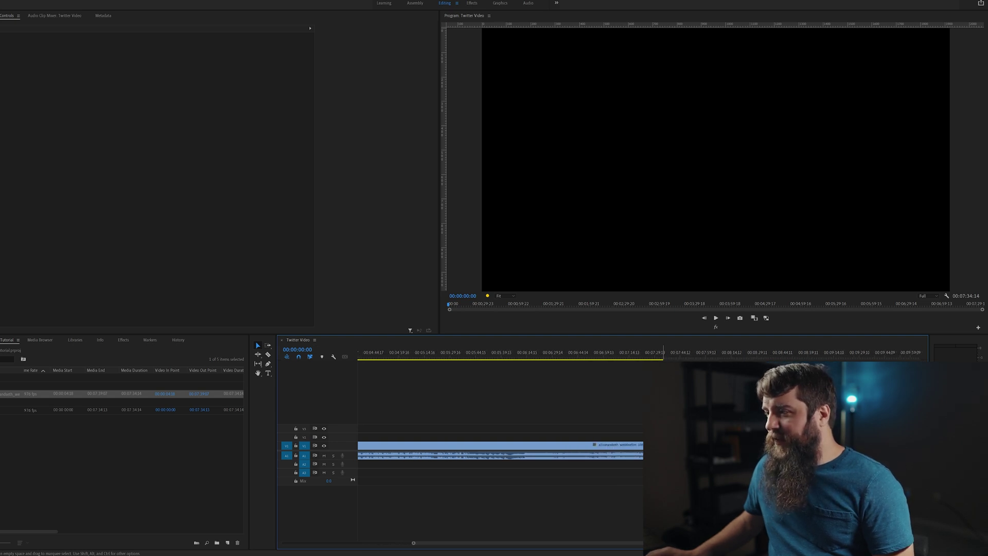
{"action": "left_click_drag", "start_coordinate": [662, 446], "coordinate": [271, 450]}
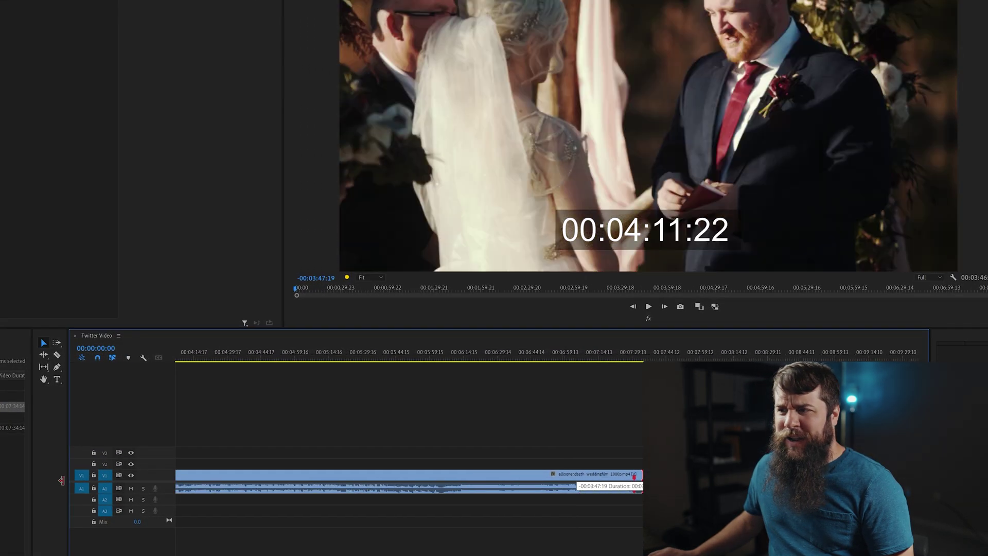
{"action": "left_click_drag", "start_coordinate": [61, 481], "coordinate": [245, 461]}
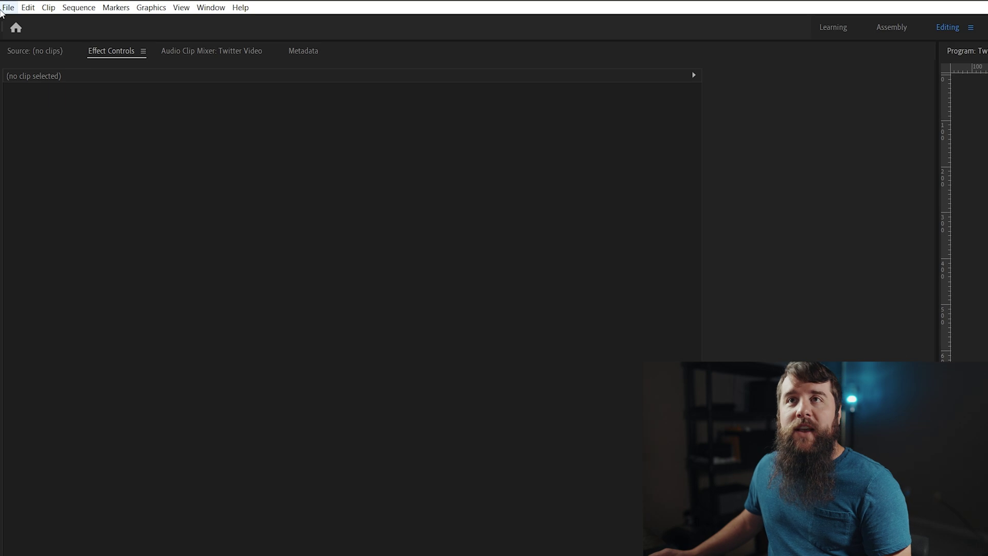
Open the media export settings for the sequence and choose the H.264 format with the Twitter 1080p Full HD preset.
{"action": "left_click", "coordinate": [8, 7]}
{"action": "mouse_move", "coordinate": [92, 355]}
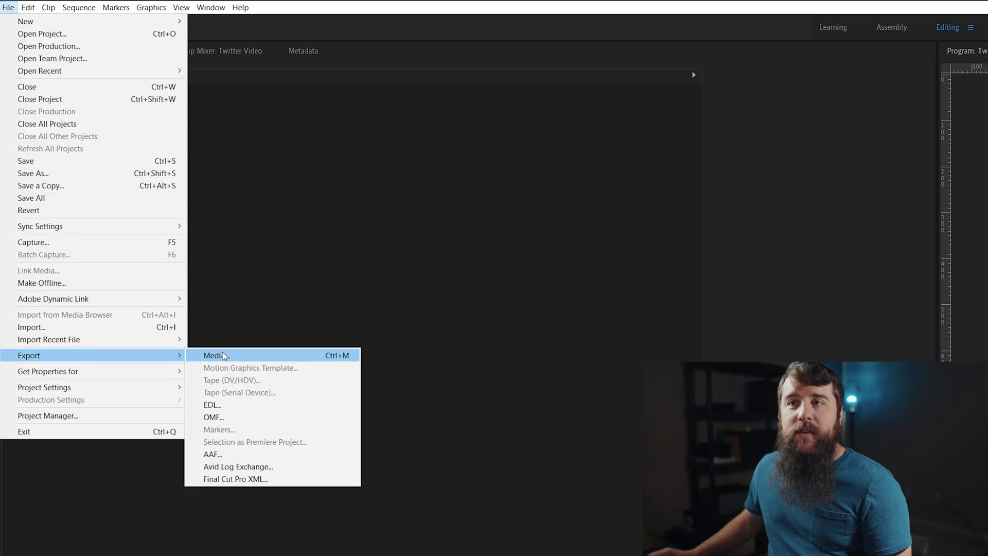
{"action": "left_click", "coordinate": [223, 355]}
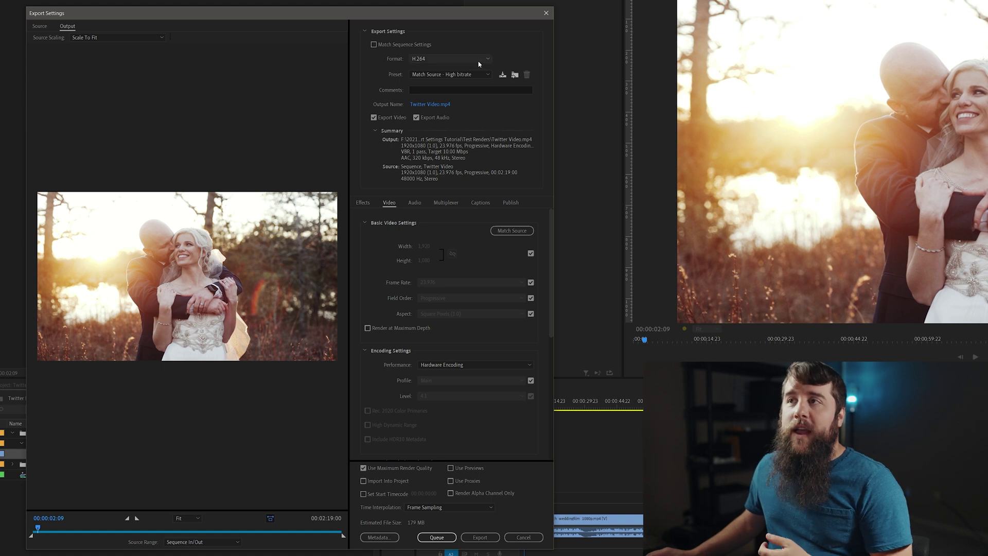
{"action": "left_click", "coordinate": [448, 58]}
{"action": "left_click", "coordinate": [466, 184]}
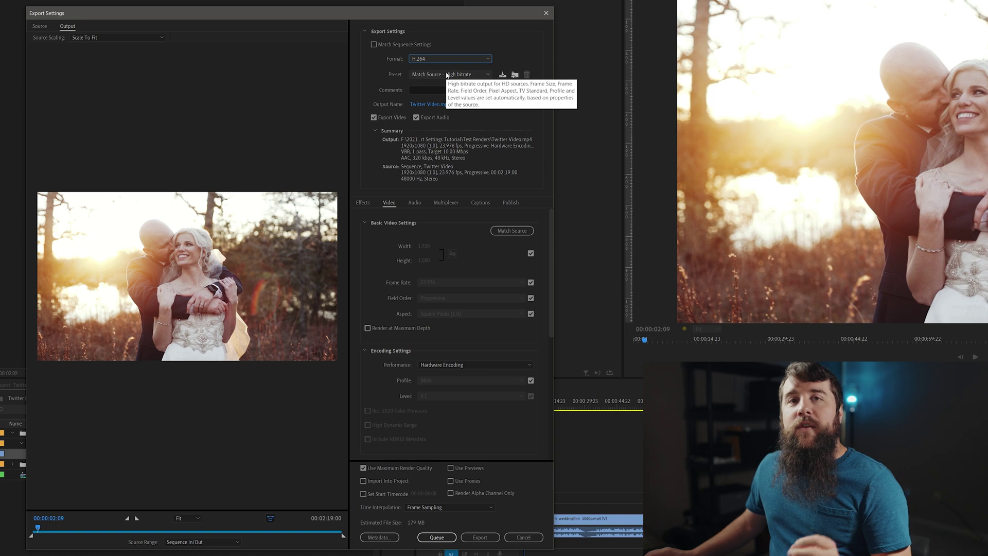
{"action": "left_click", "coordinate": [447, 75]}
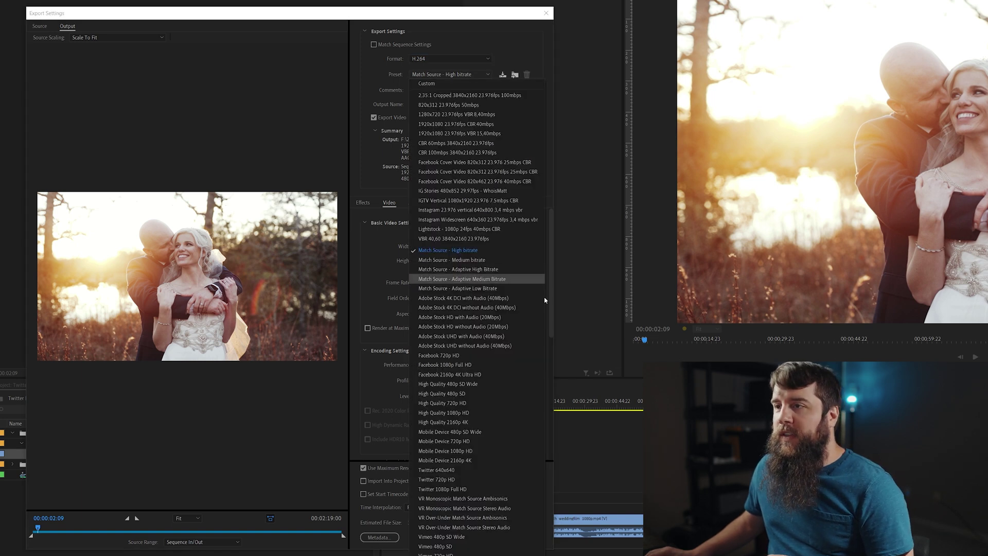
{"action": "left_click", "coordinate": [477, 490]}
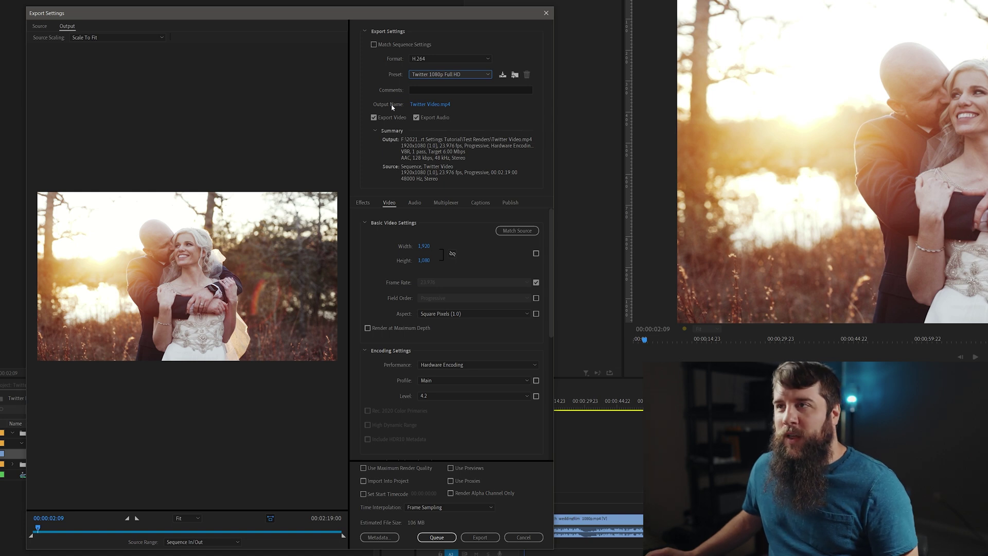
Set the export output to Twitter Video.mp4 in the Demo Project's Renders folder.
{"action": "left_click", "coordinate": [431, 105]}
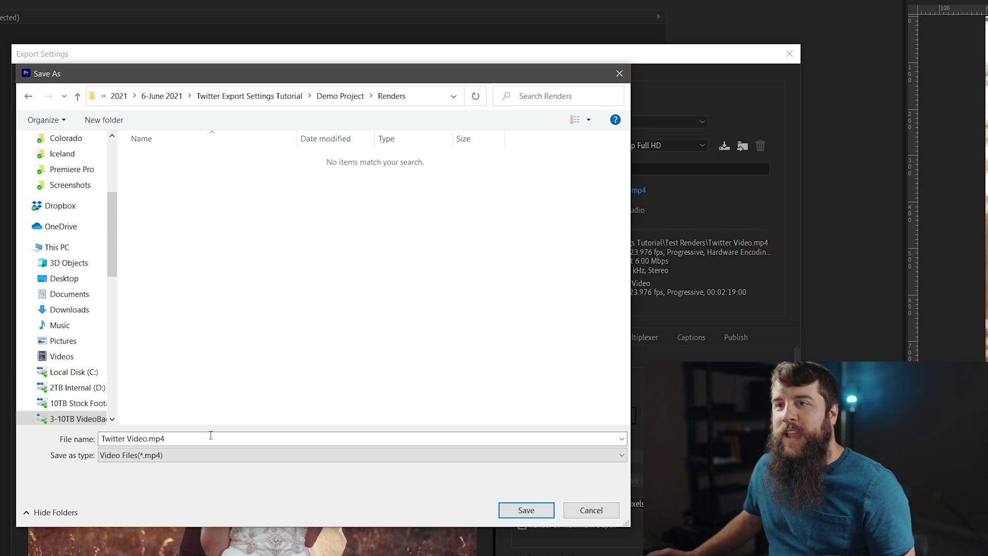
{"action": "left_click", "coordinate": [188, 439]}
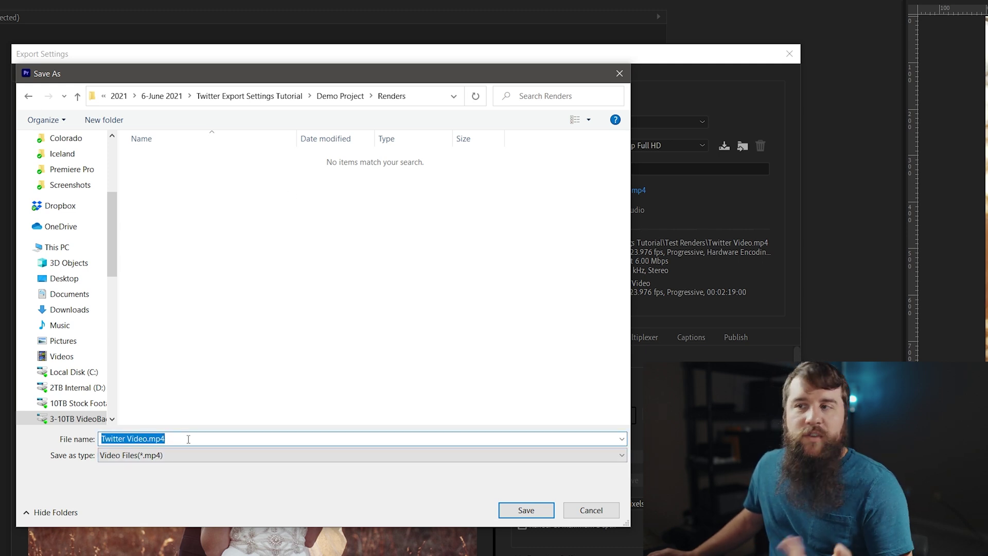
{"action": "left_click", "coordinate": [525, 510]}
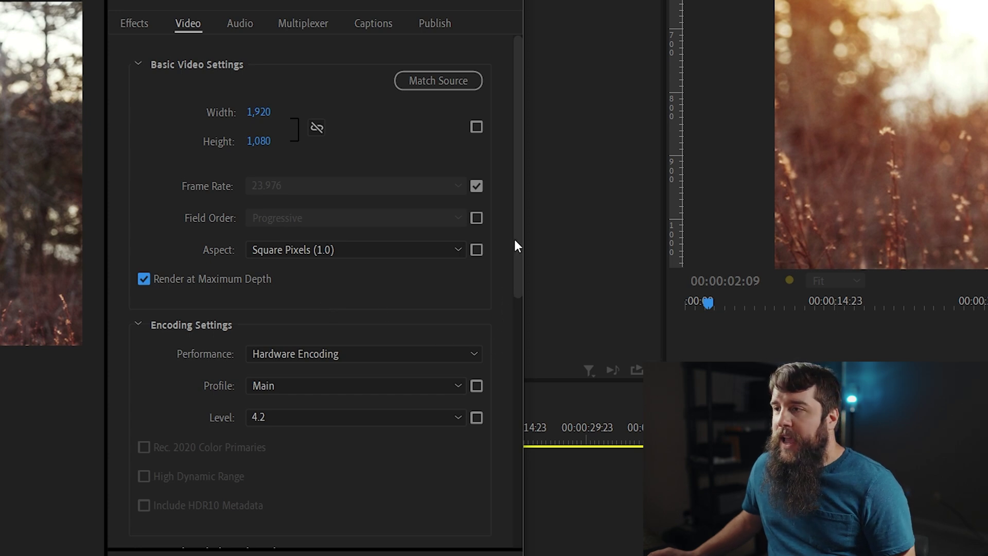
Review the encoding performance options in the video settings and keep Hardware Encoding.
{"action": "left_click_drag", "start_coordinate": [520, 238], "coordinate": [509, 302]}
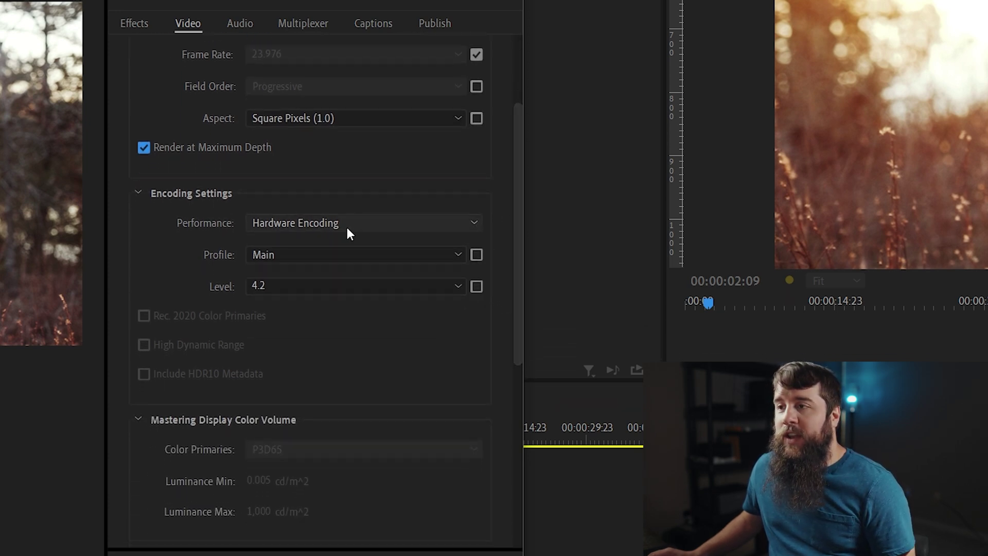
{"action": "mouse_move", "coordinate": [350, 225]}
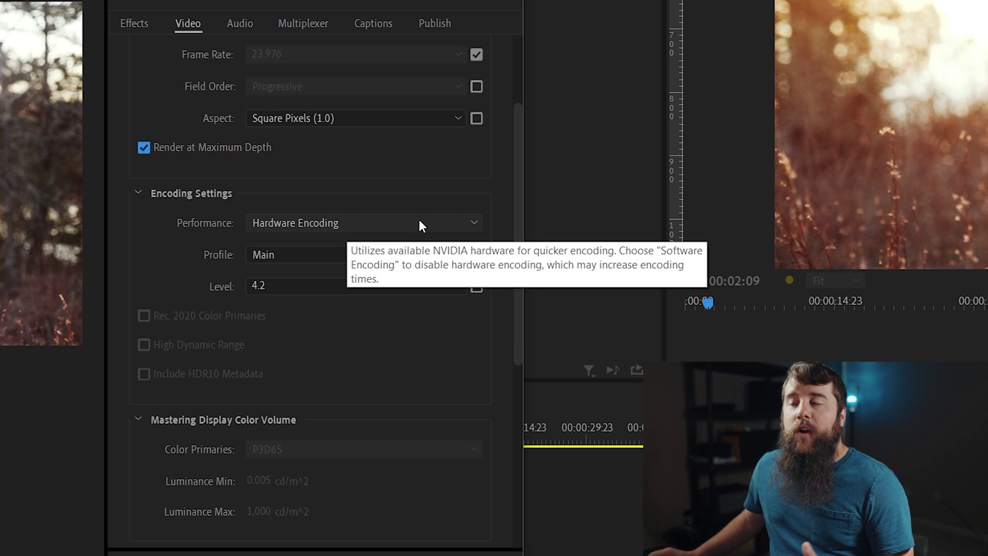
{"action": "left_click", "coordinate": [449, 229]}
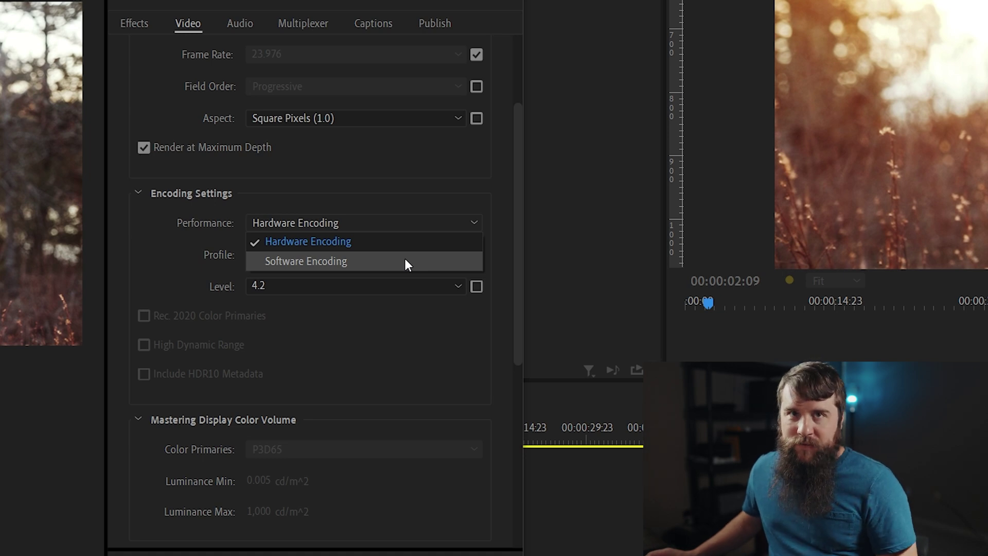
{"action": "left_click", "coordinate": [423, 220]}
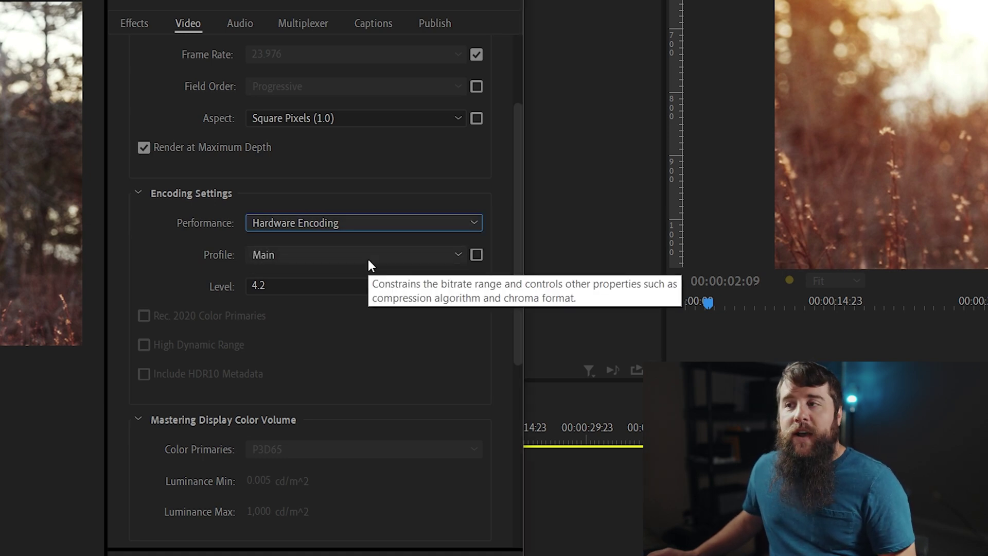
Set the bitrate encoding to CBR and the target bitrate to 10 Mbps.
{"action": "left_click_drag", "start_coordinate": [516, 270], "coordinate": [514, 474]}
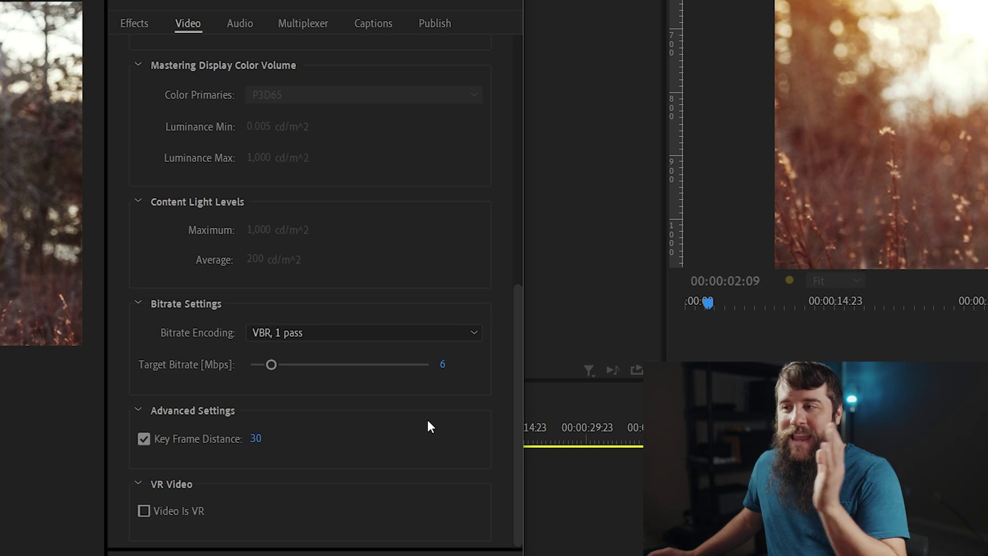
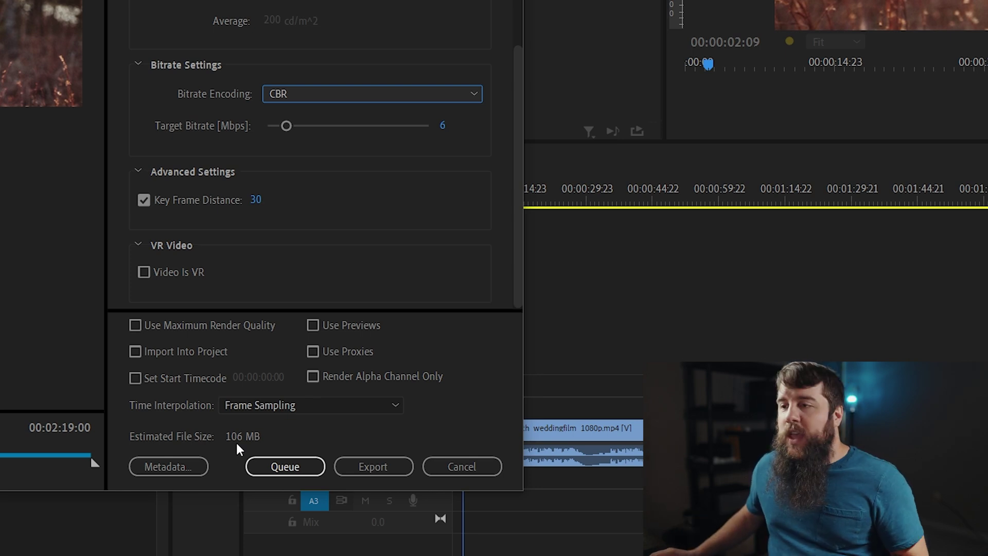
{"action": "left_click", "coordinate": [444, 126]}
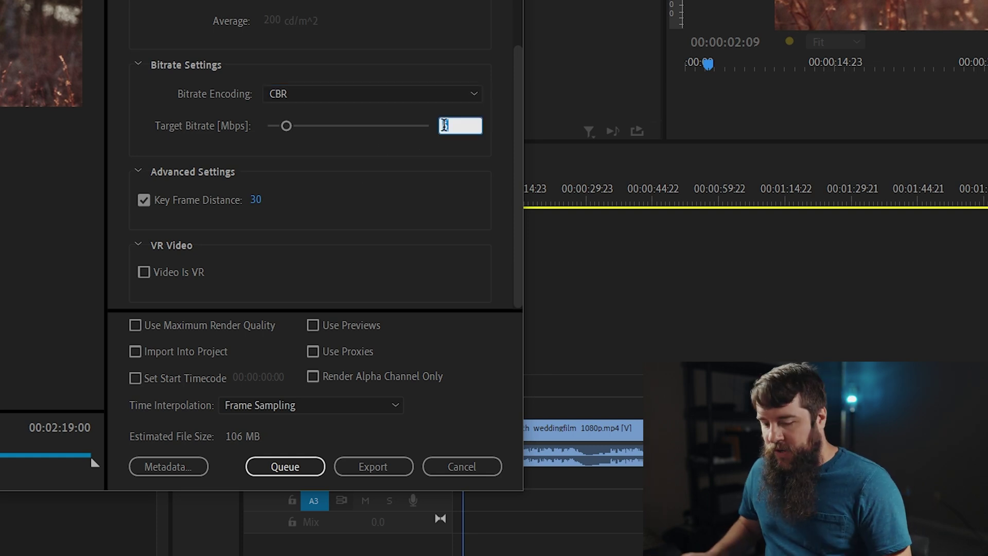
{"action": "type", "text": "10"}
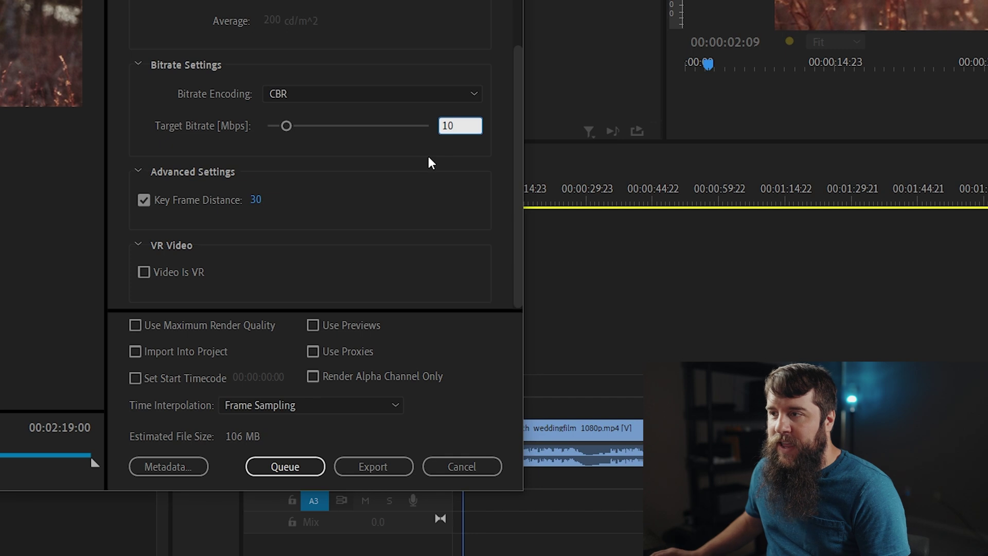
{"action": "key", "text": "Return"}
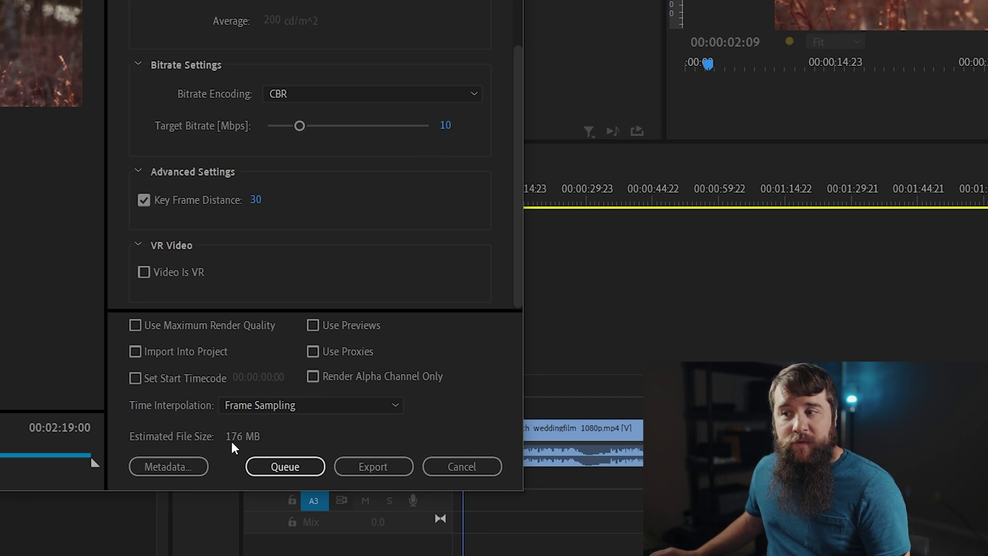
Try target bitrates of 15, 25, 28 and 29 Mbps and compare the estimated file size for each.
{"action": "left_click", "coordinate": [446, 134]}
{"action": "type", "text": "15"}
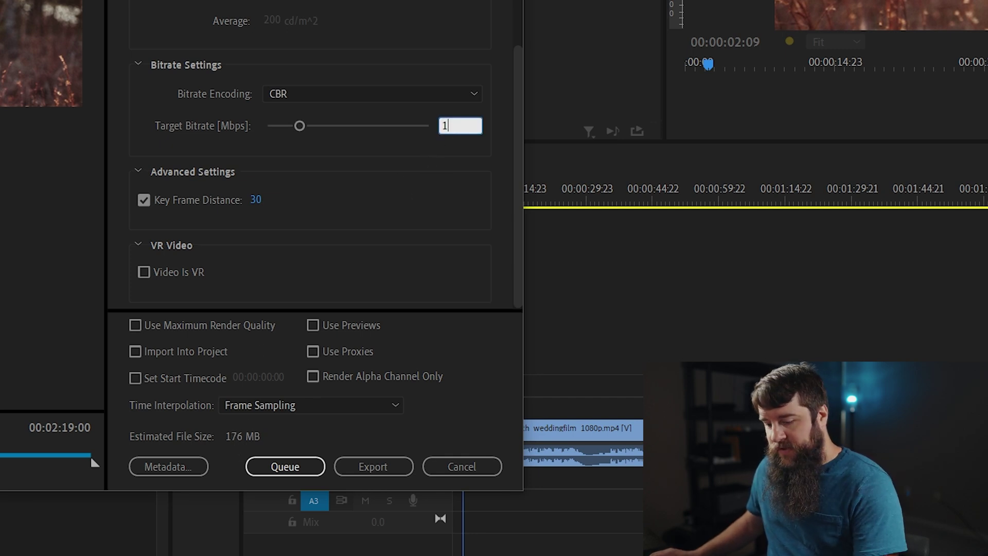
{"action": "key", "text": "Return"}
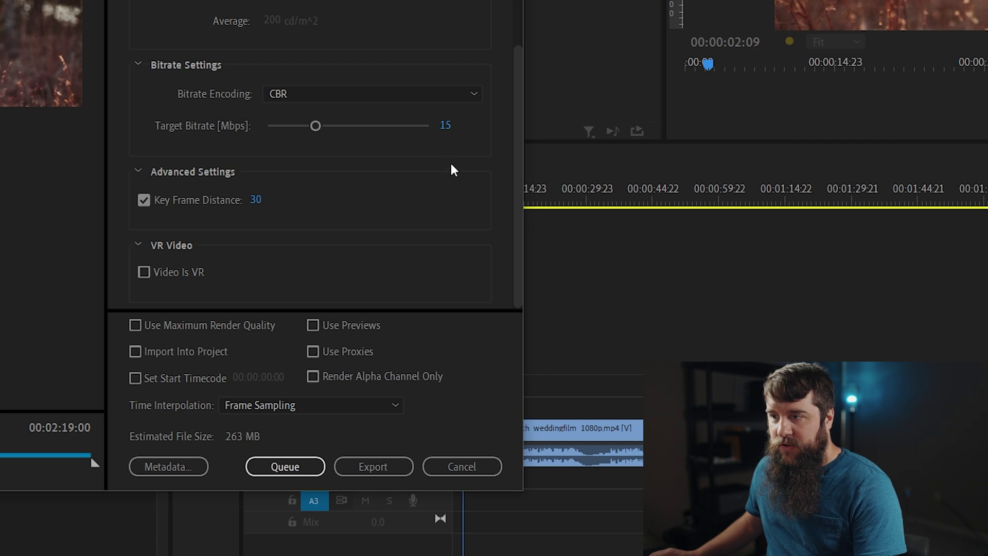
{"action": "left_click", "coordinate": [443, 133]}
{"action": "type", "text": "25"}
{"action": "key", "text": "Return"}
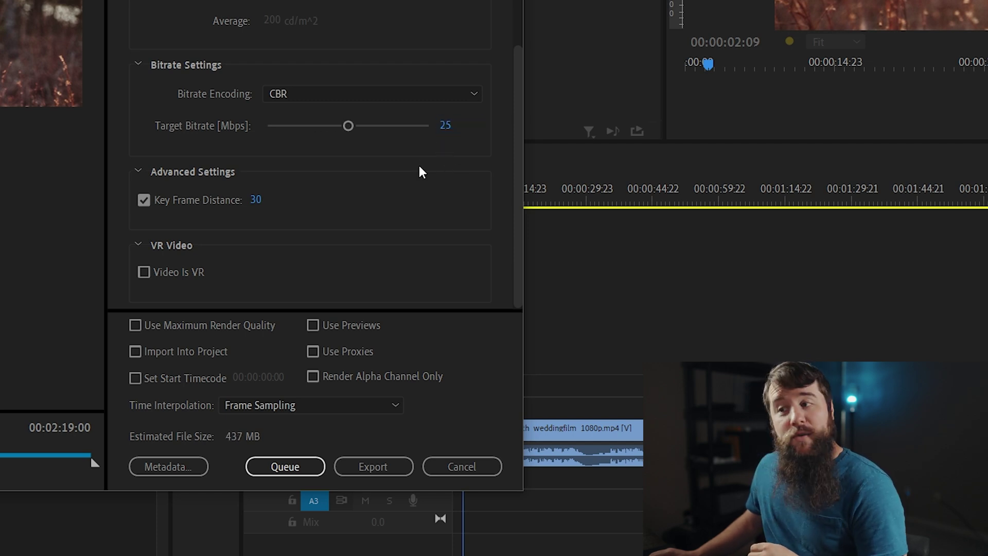
{"action": "left_click", "coordinate": [445, 129]}
{"action": "type", "text": "28"}
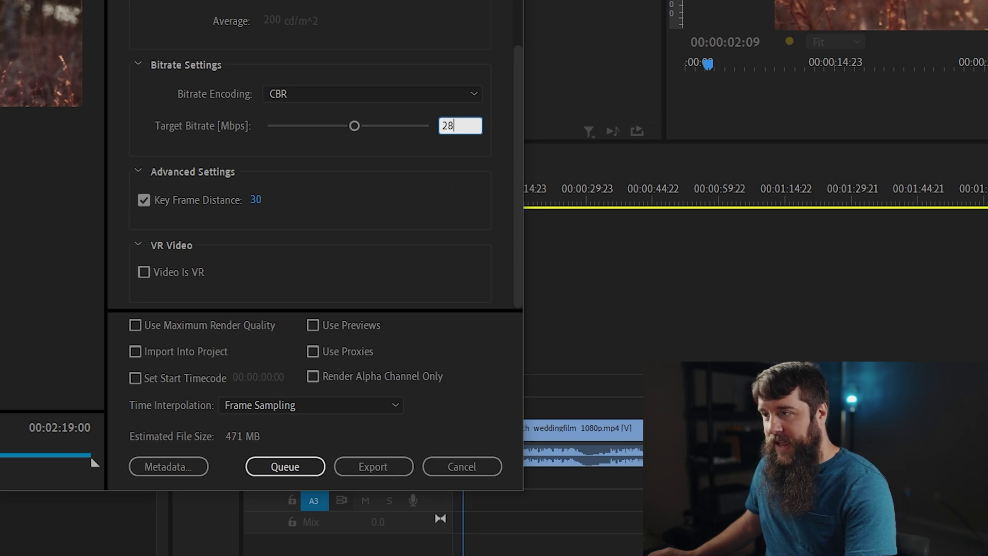
{"action": "key", "text": "Return"}
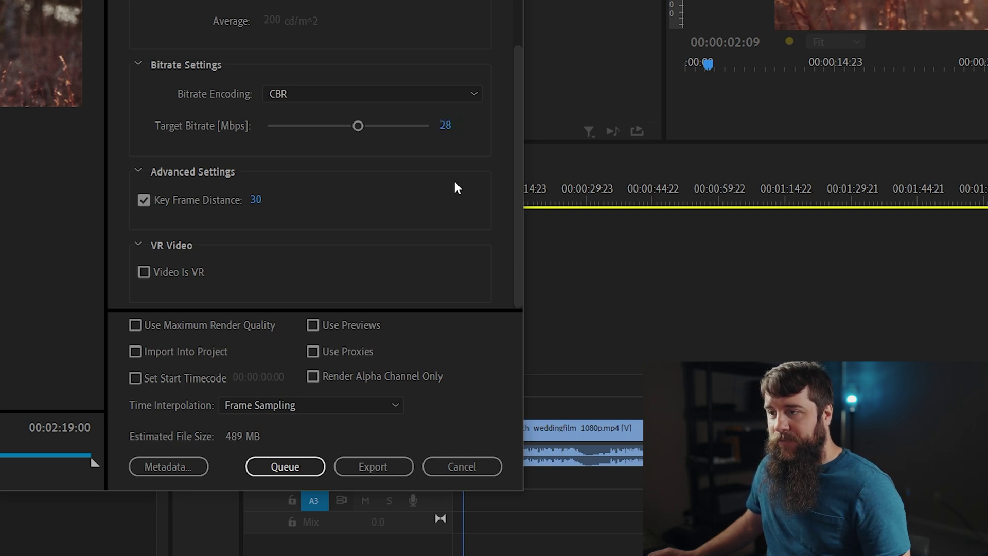
{"action": "left_click", "coordinate": [445, 128]}
{"action": "type", "text": "29"}
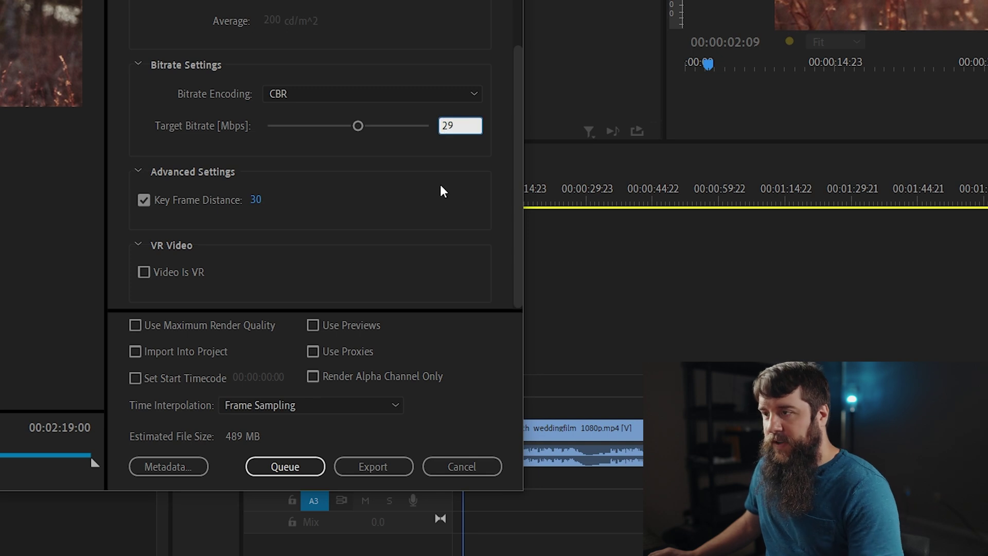
{"action": "key", "text": "Return"}
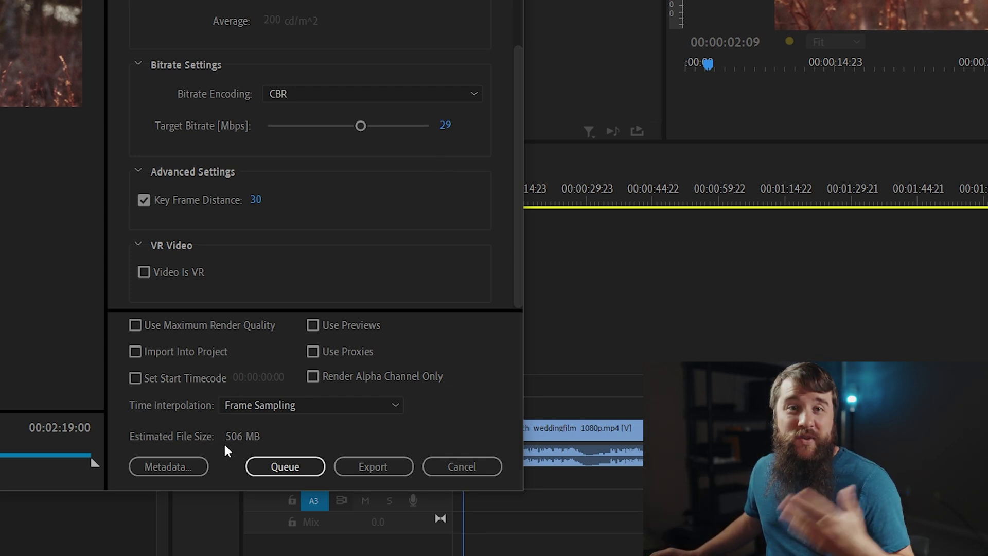
Set the target bitrate to 28 Mbps and enable Use Maximum Render Quality.
{"action": "left_click", "coordinate": [445, 126]}
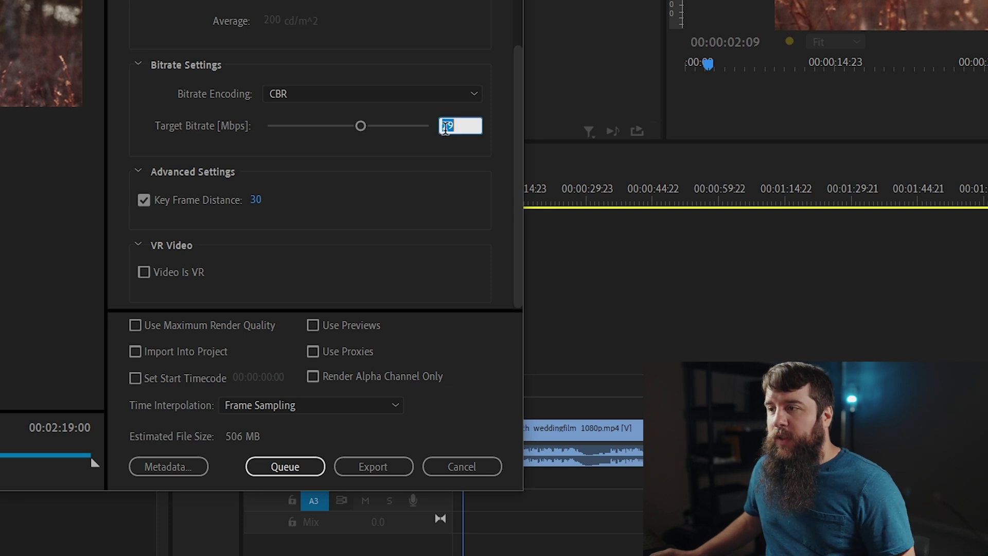
{"action": "type", "text": "28"}
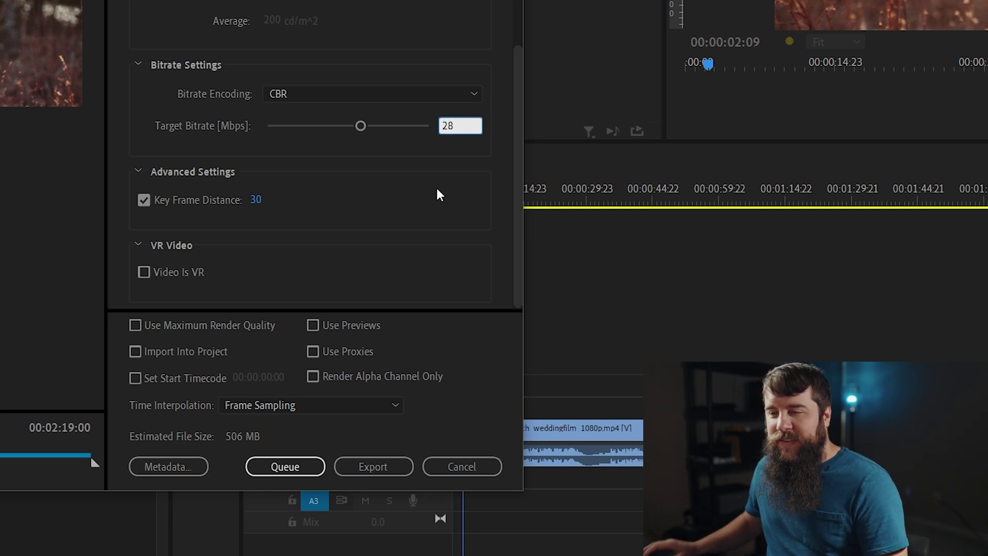
{"action": "key", "text": "Return"}
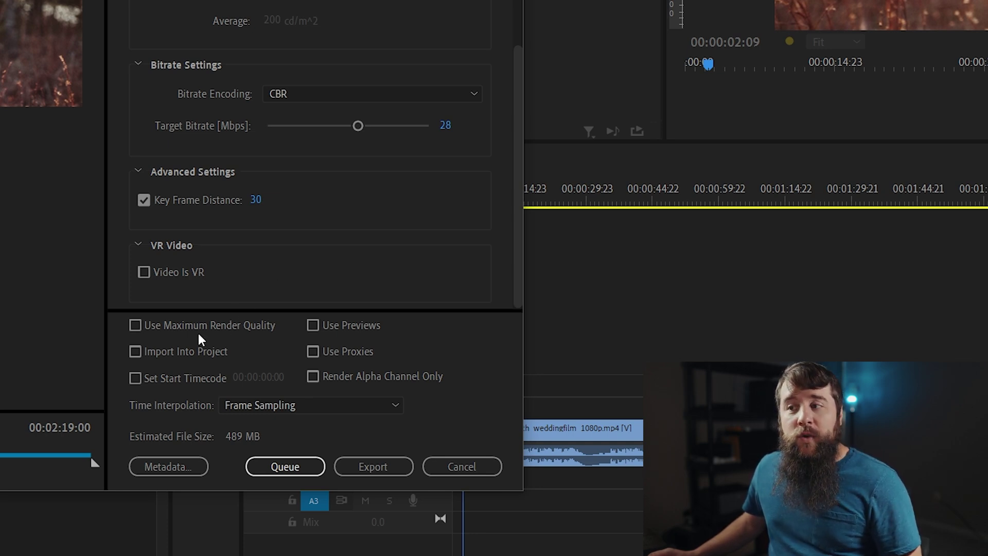
{"action": "left_click", "coordinate": [133, 326]}
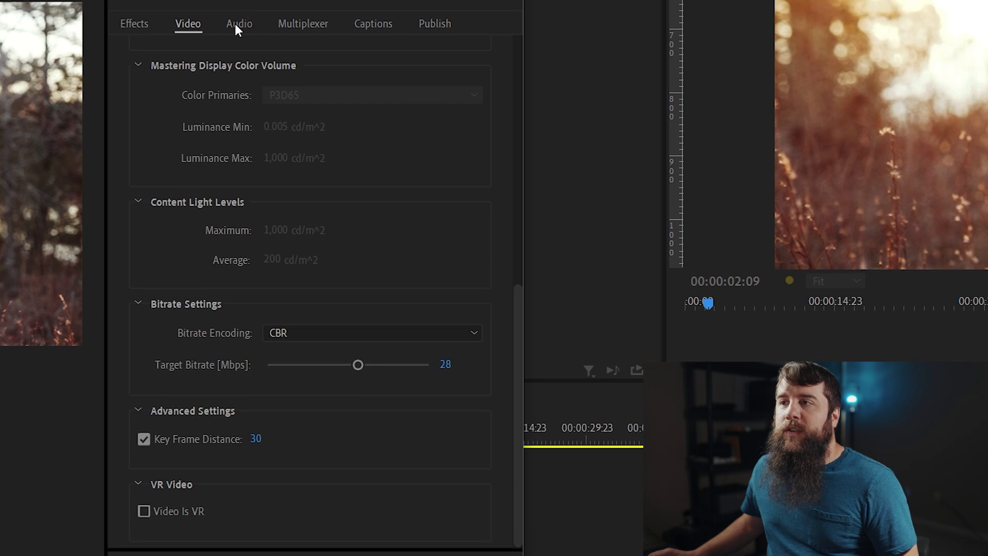
Set the audio bitrate of the export to 320 kbps.
{"action": "left_click", "coordinate": [241, 25]}
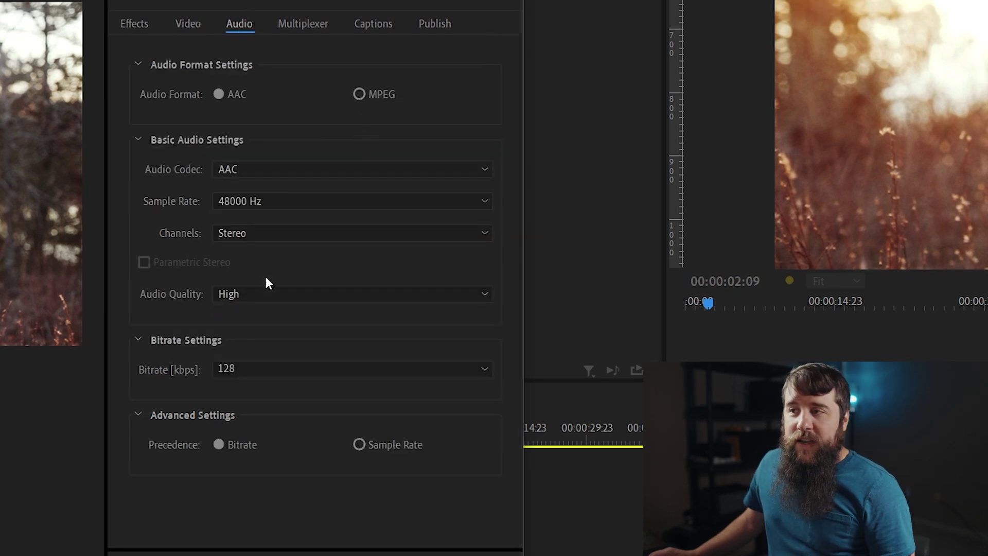
{"action": "left_click", "coordinate": [252, 368]}
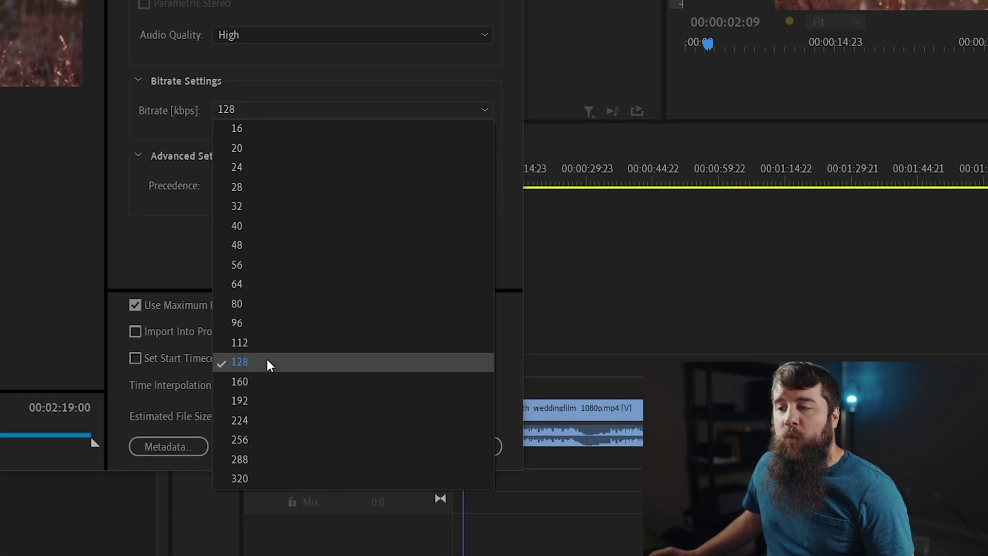
{"action": "left_click", "coordinate": [256, 491]}
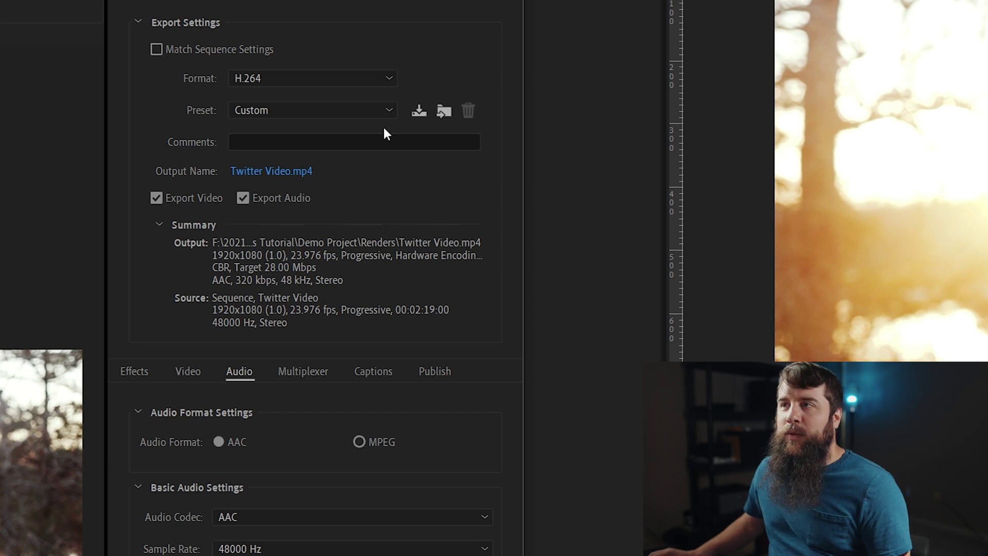
Save the export settings as a preset named "Twitter, Horizontal, 24fps" followed by a dash and the creator's handle.
{"action": "left_click", "coordinate": [420, 115]}
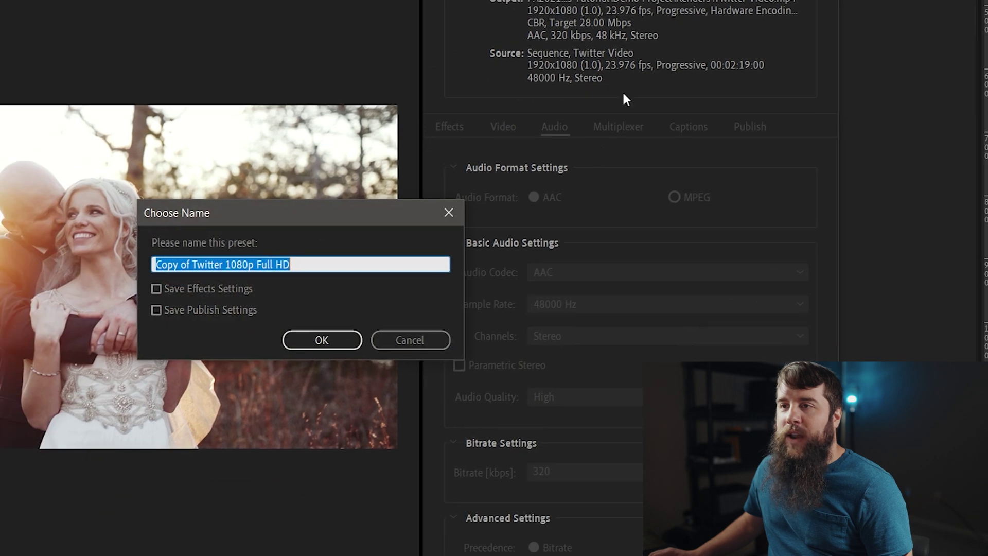
{"action": "type", "text": "Tw"}
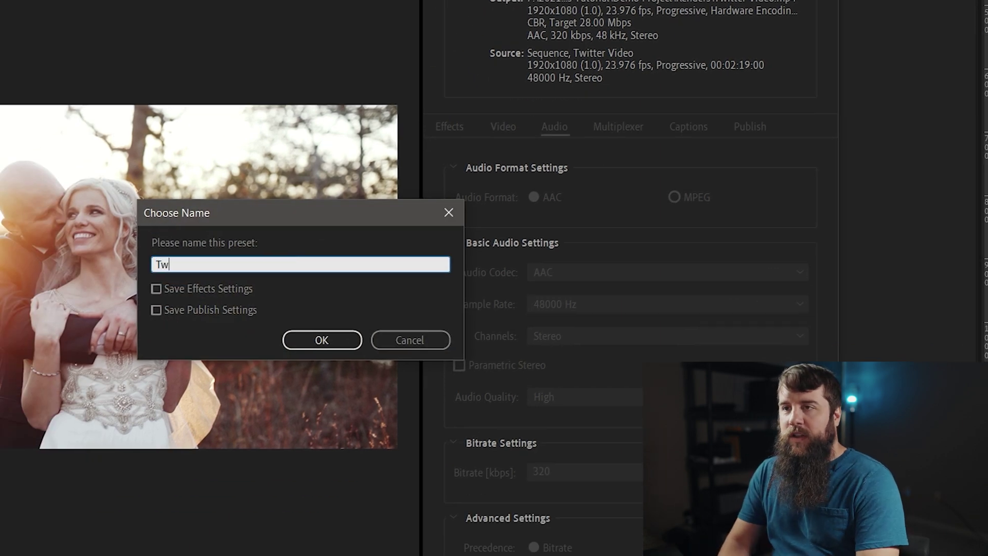
{"action": "type", "text": "itter , Horizo"}
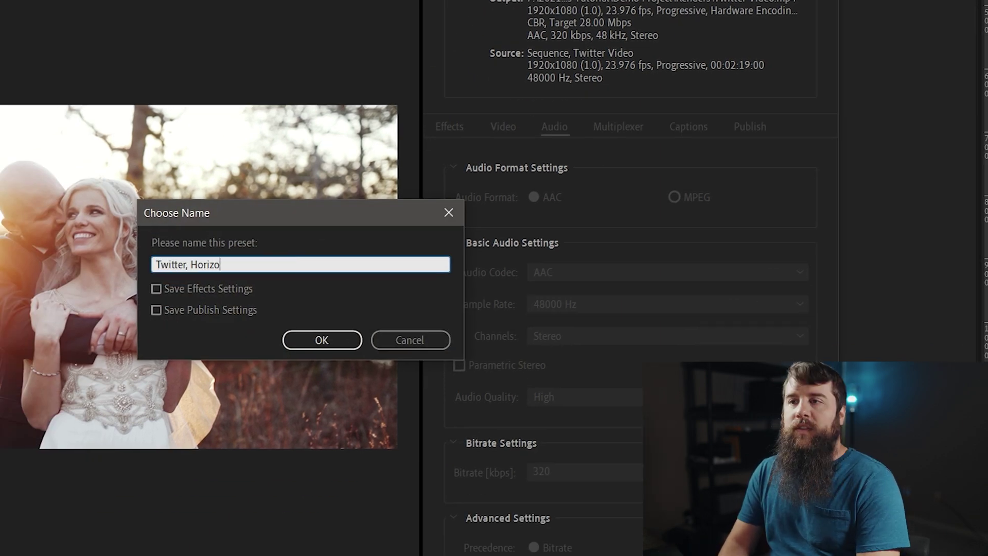
{"action": "type", "text": "ntal, 24f"}
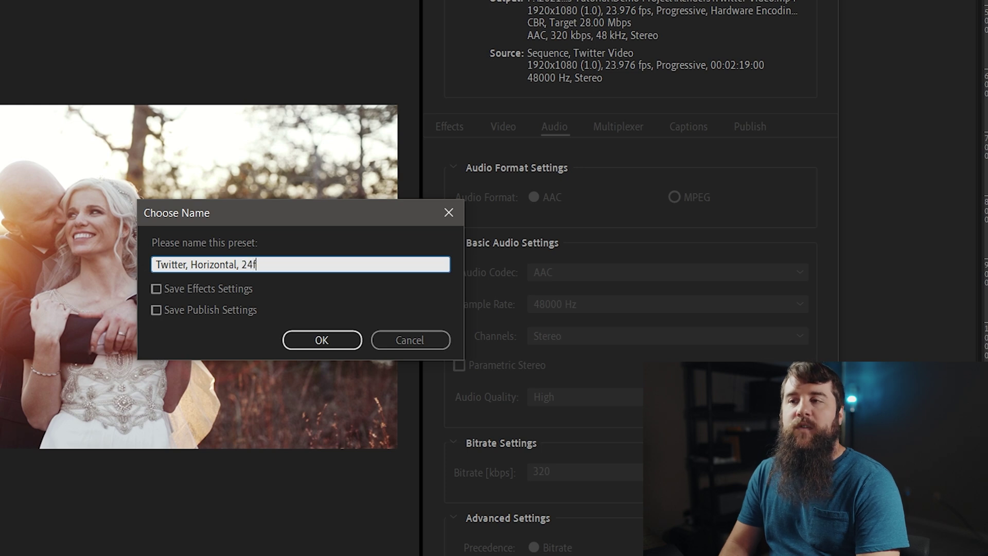
{"action": "type", "text": "ps - whoismatt"}
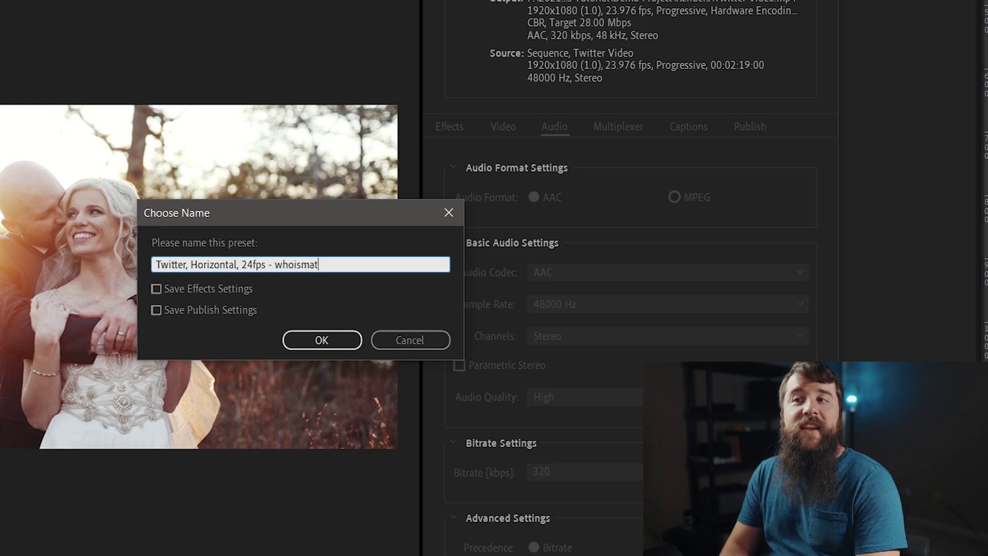
{"action": "left_click", "coordinate": [359, 336]}
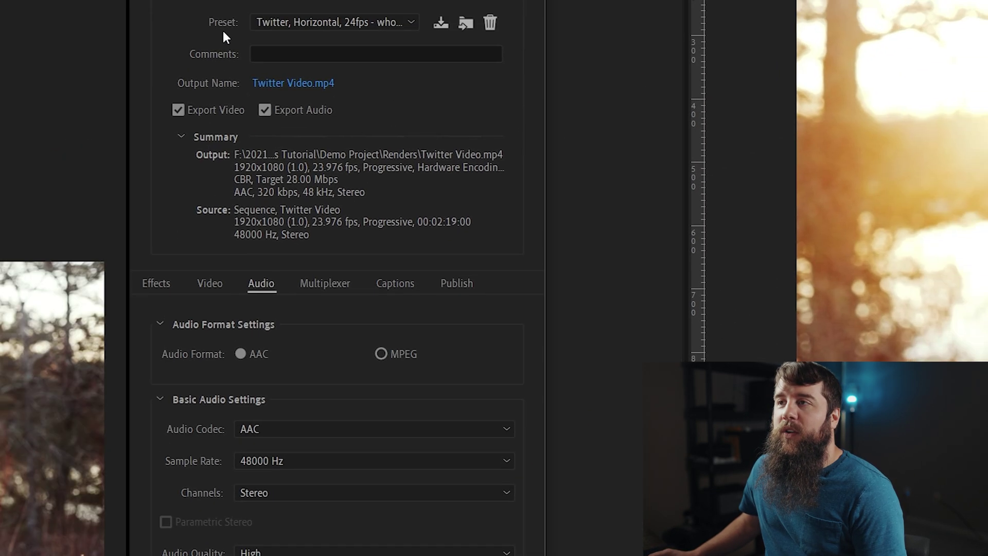
Select the saved Twitter, Horizontal, 24fps preset and send the export to the queue.
{"action": "left_click", "coordinate": [360, 3]}
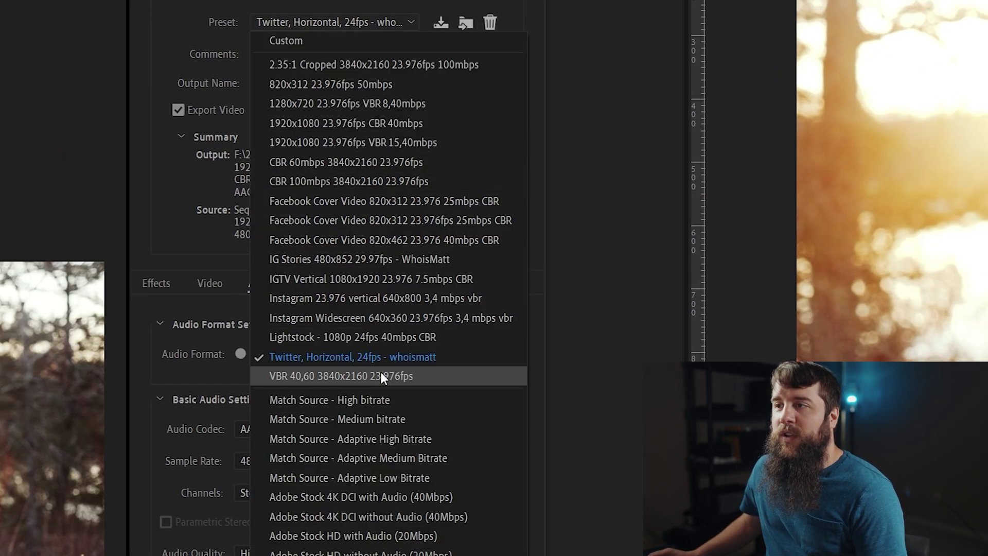
{"action": "left_click", "coordinate": [384, 356]}
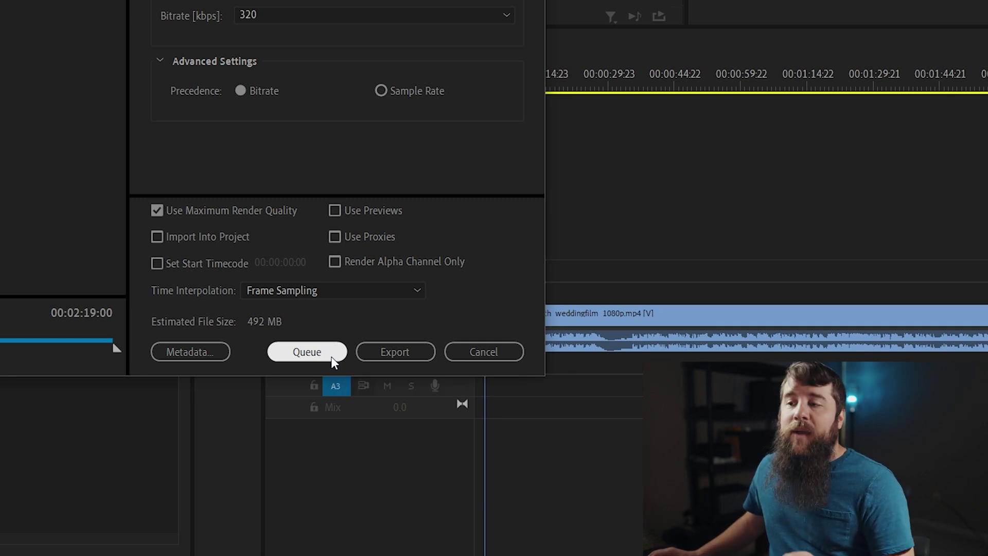
{"action": "left_click", "coordinate": [306, 352]}
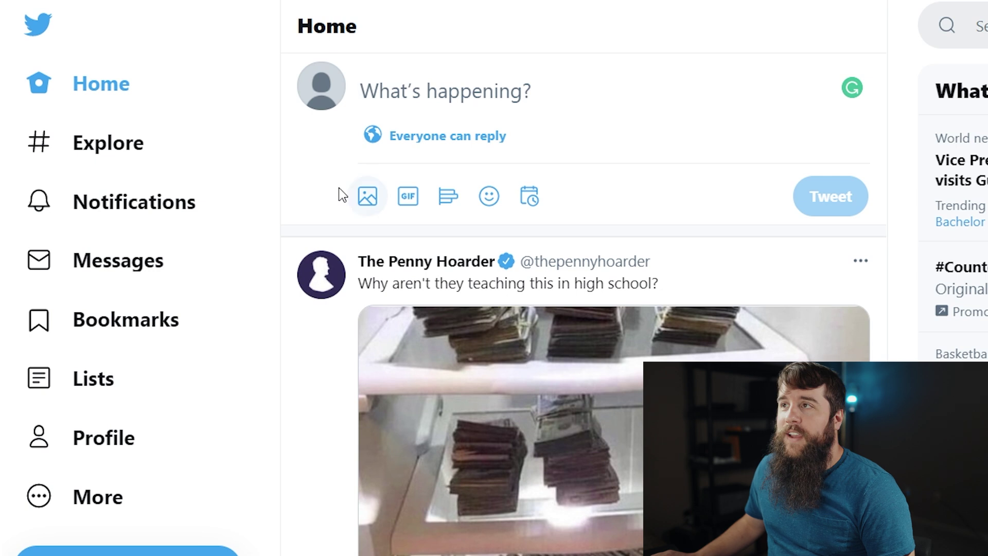
On Twitter in the browser, post a tweet reading "Check out this cool video yeah" with Twitter Video.mp4 attached.
{"action": "left_click", "coordinate": [368, 198]}
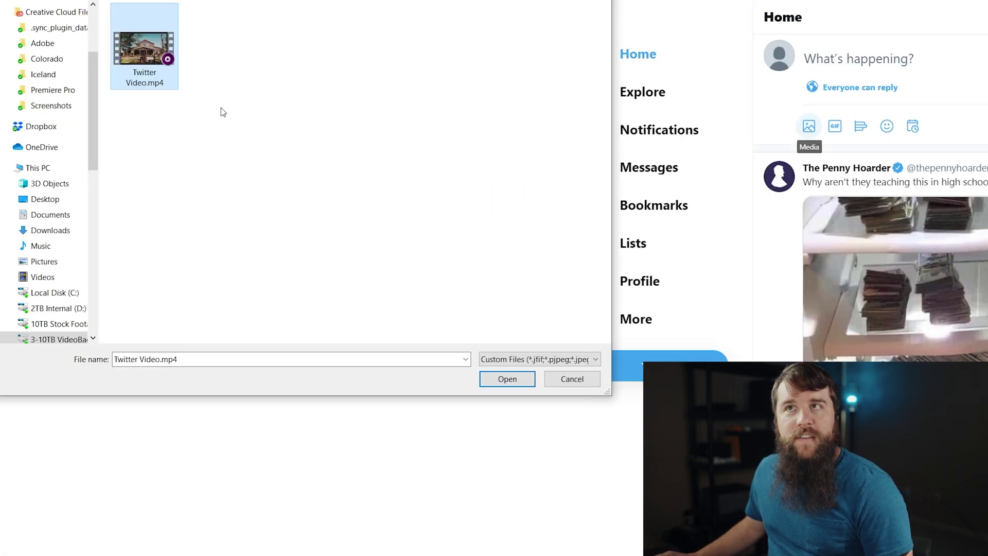
{"action": "left_click", "coordinate": [509, 380]}
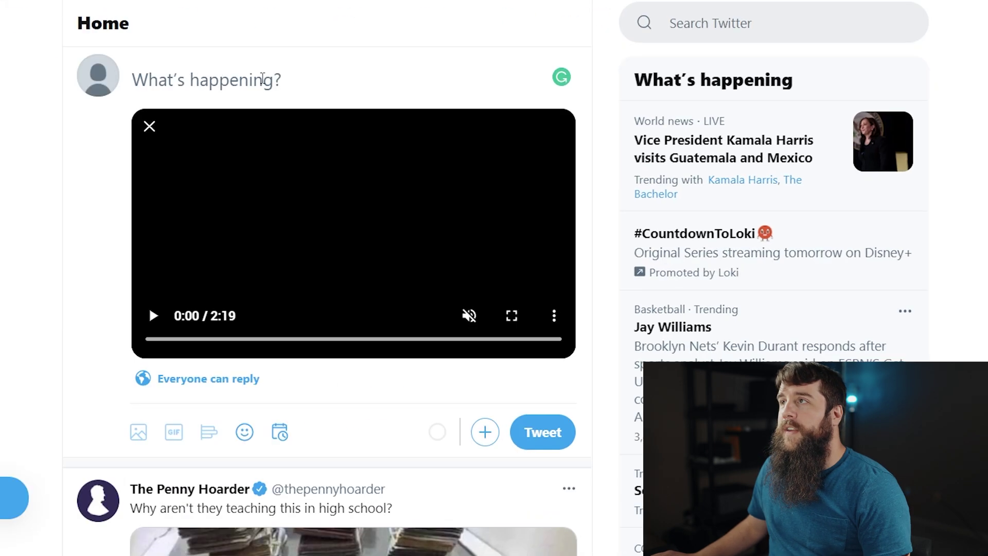
{"action": "left_click", "coordinate": [263, 78]}
{"action": "type", "text": "Check"}
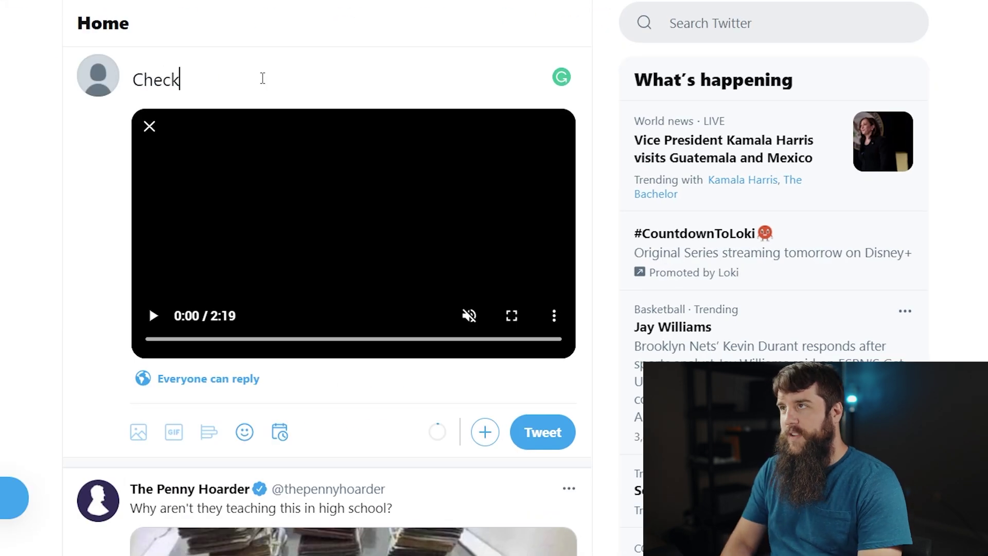
{"action": "type", "text": " out this cool video yeah"}
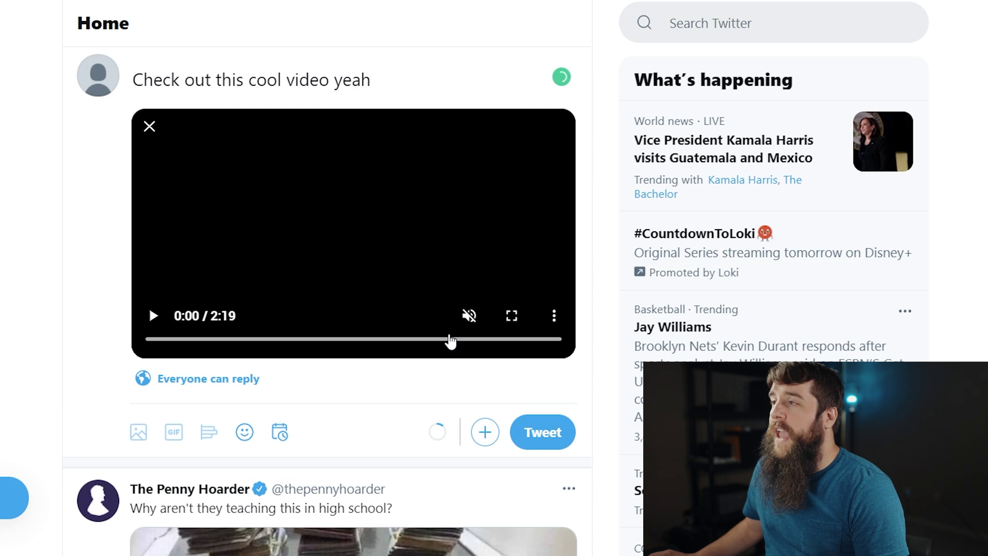
{"action": "left_click", "coordinate": [536, 431]}
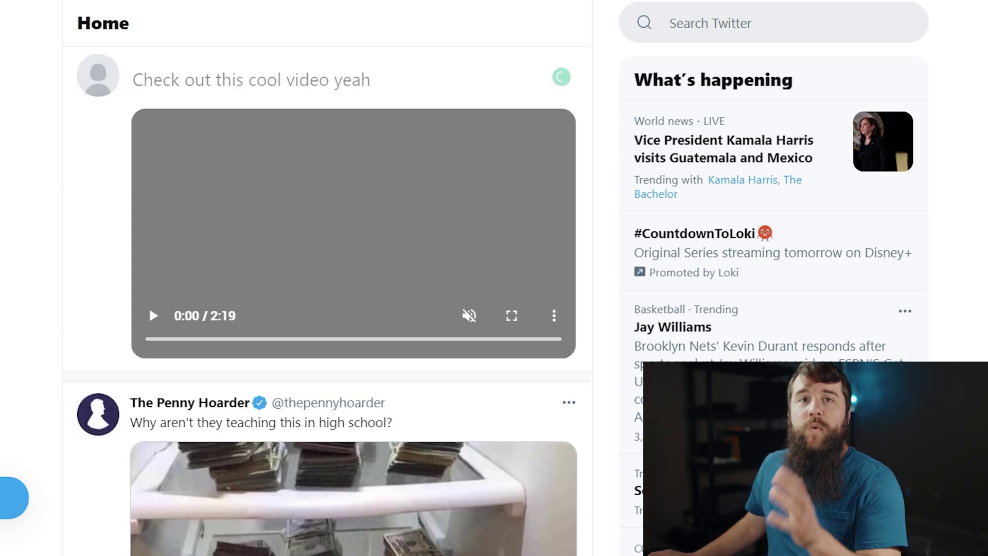